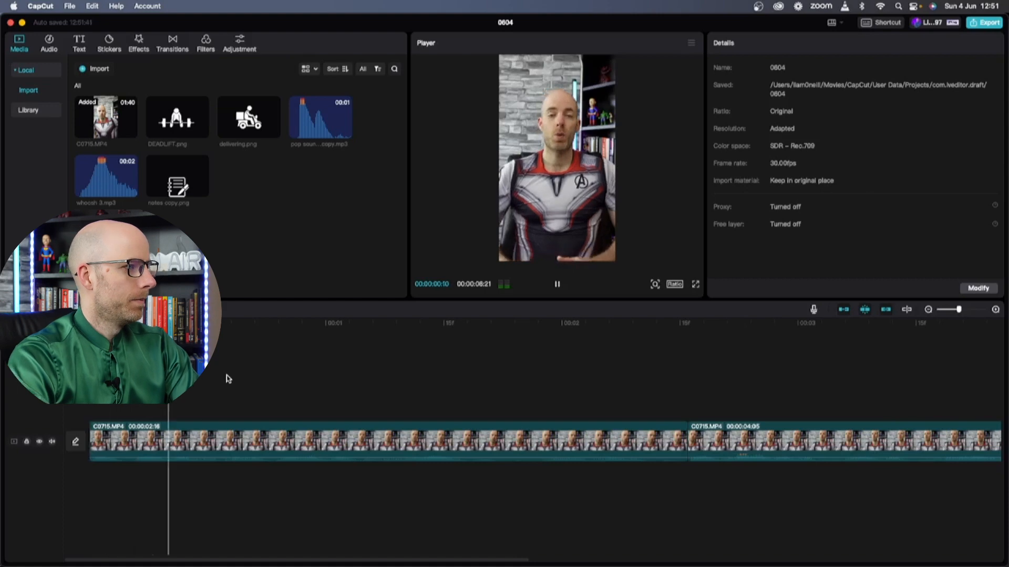
Place delivering.png on a new track above the main clip at 00:00:00:23
{"action": "key", "text": "space"}
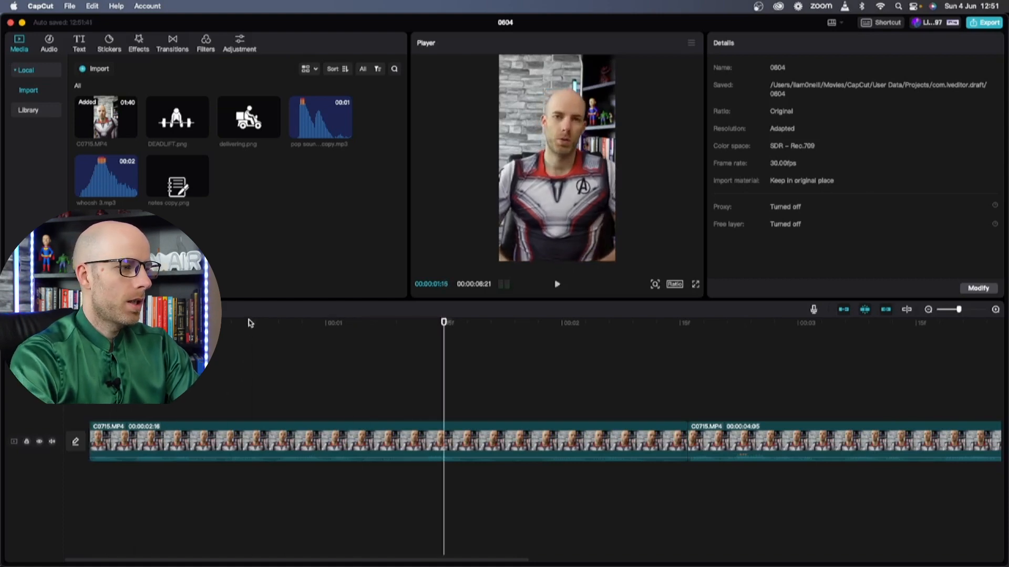
{"action": "left_click", "coordinate": [271, 322]}
{"action": "key", "text": "space"}
{"action": "left_click", "coordinate": [267, 323]}
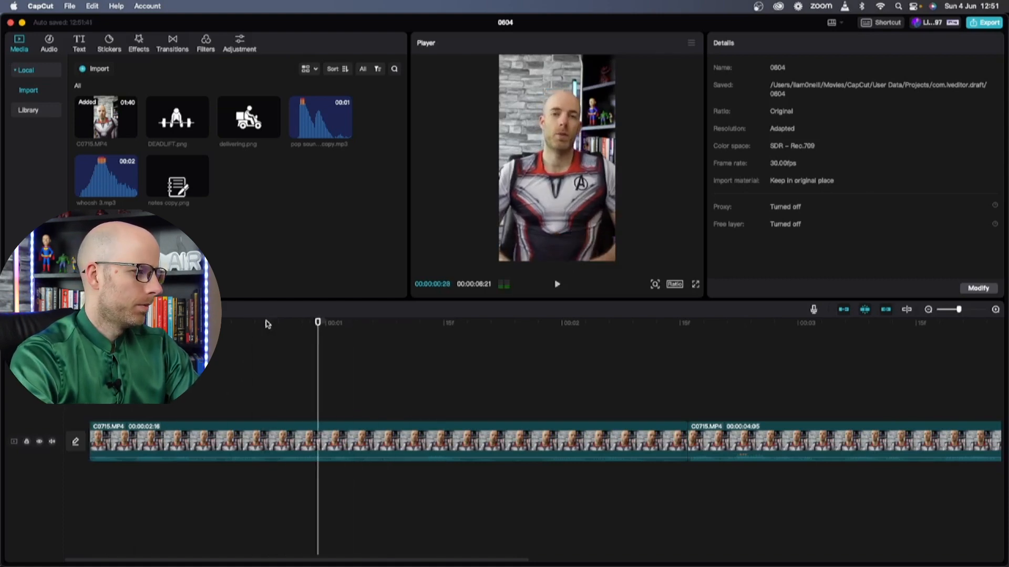
{"action": "left_click", "coordinate": [271, 322]}
{"action": "left_click_drag", "start_coordinate": [272, 131], "coordinate": [273, 409]}
Trim the scooter overlay to 1:23 by splitting at its end point and deleting the rest
{"action": "key", "text": "space"}
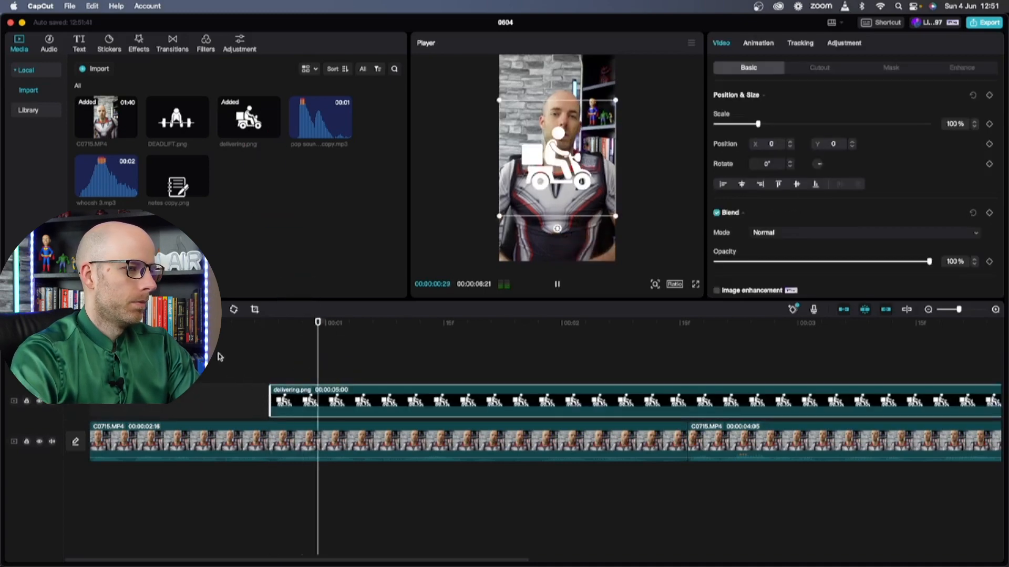
{"action": "key", "text": "space"}
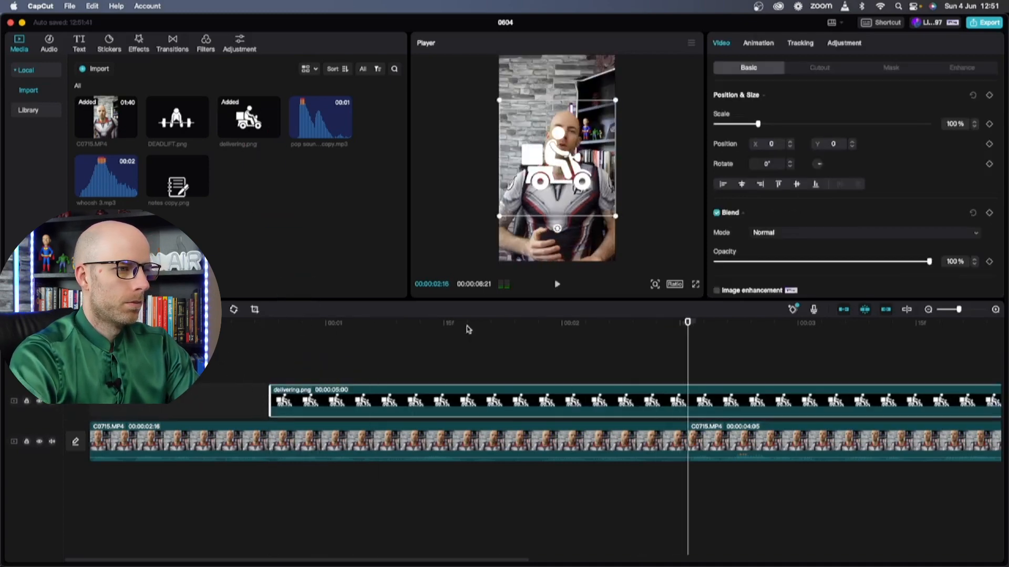
{"action": "key", "text": "super+b"}
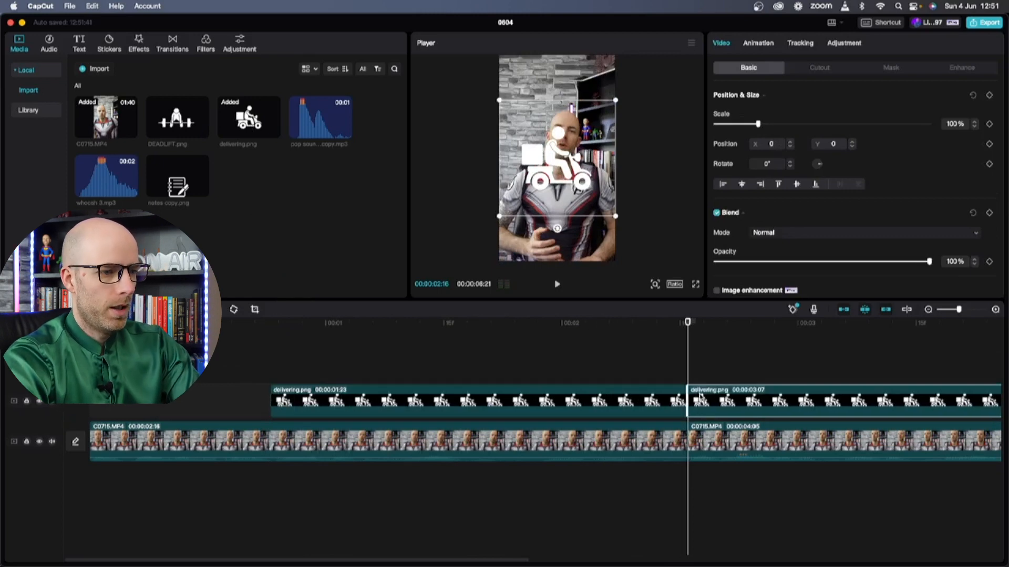
{"action": "key", "text": "Delete"}
{"action": "left_click", "coordinate": [278, 330]}
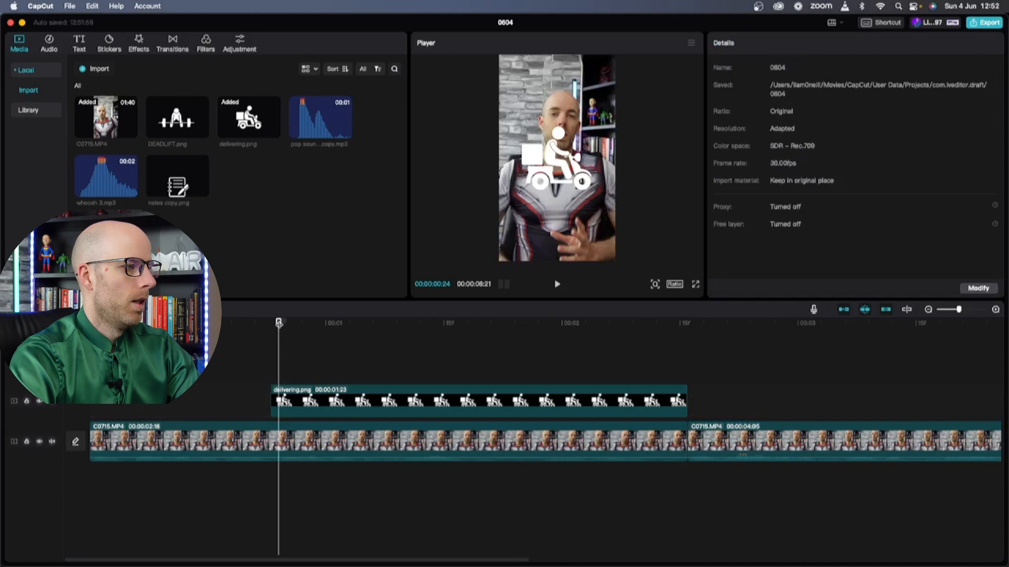
Move the scooter icon lower in the frame
{"action": "left_click_drag", "start_coordinate": [279, 322], "coordinate": [388, 331]}
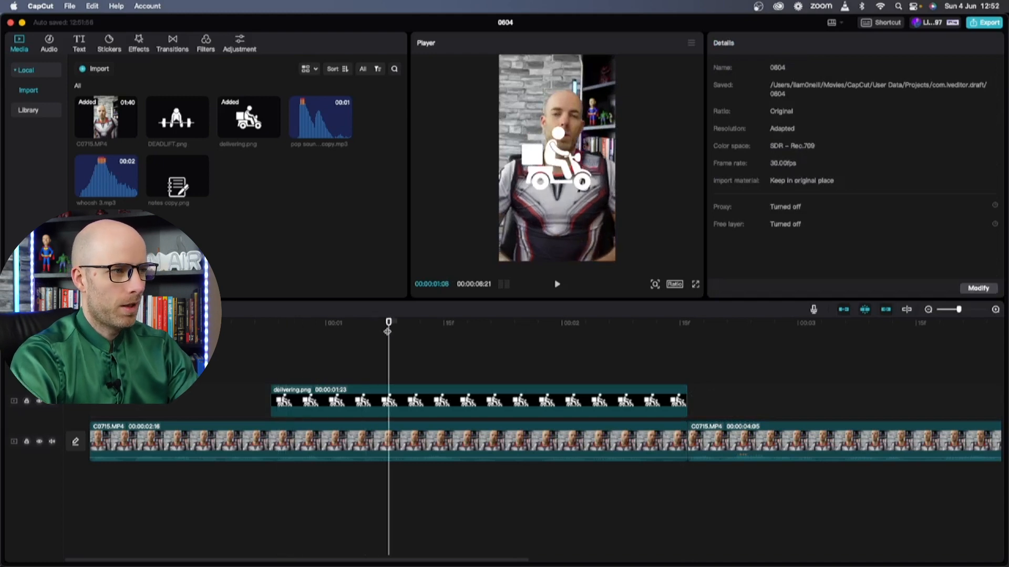
{"action": "left_click_drag", "start_coordinate": [561, 155], "coordinate": [561, 205]}
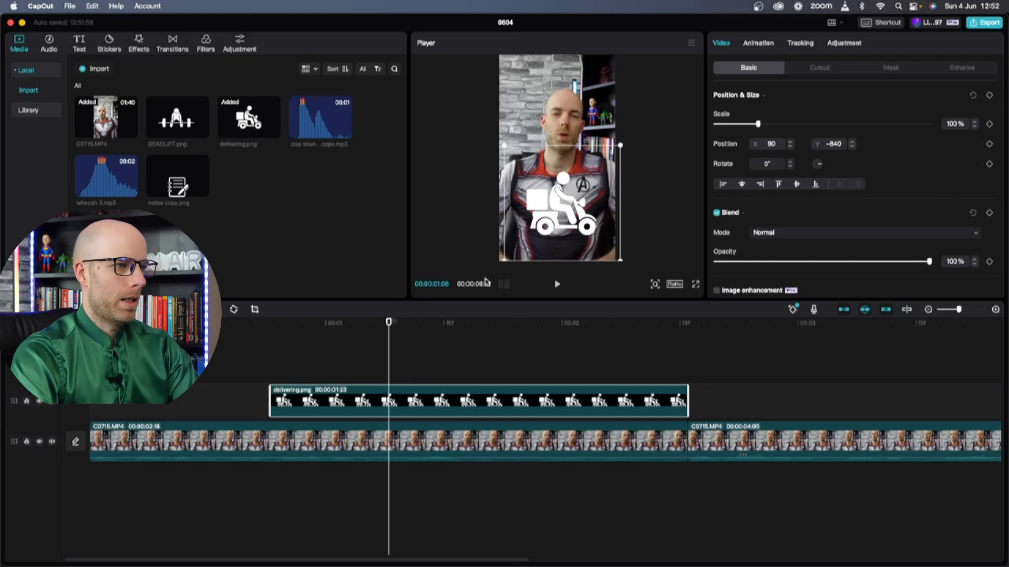
{"action": "left_click_drag", "start_coordinate": [556, 205], "coordinate": [557, 231]}
Keyframe the icon's resting position at about 1.5 s, then start it off-screen left
{"action": "left_click", "coordinate": [269, 326]}
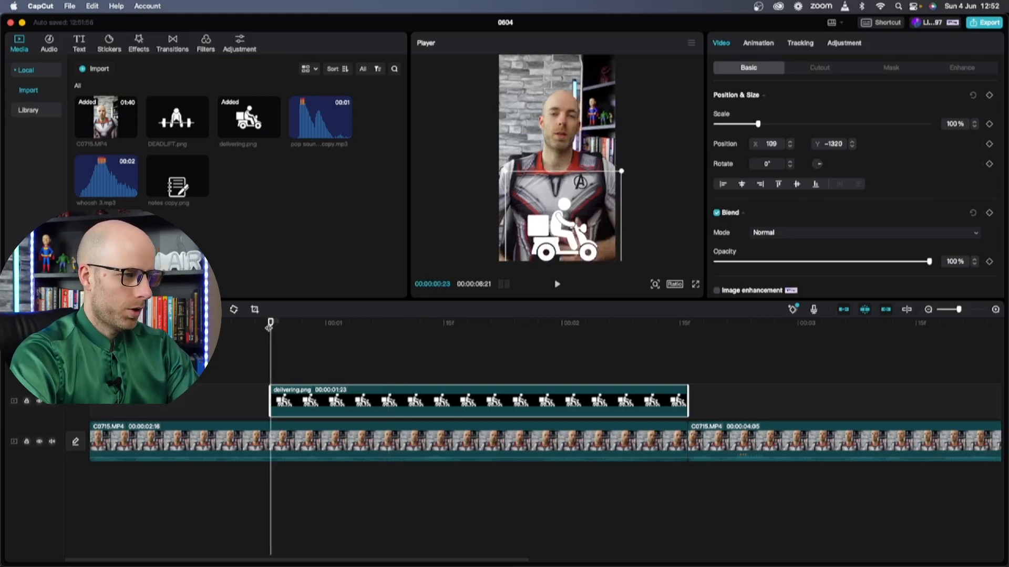
{"action": "left_click_drag", "start_coordinate": [269, 326], "coordinate": [444, 325]}
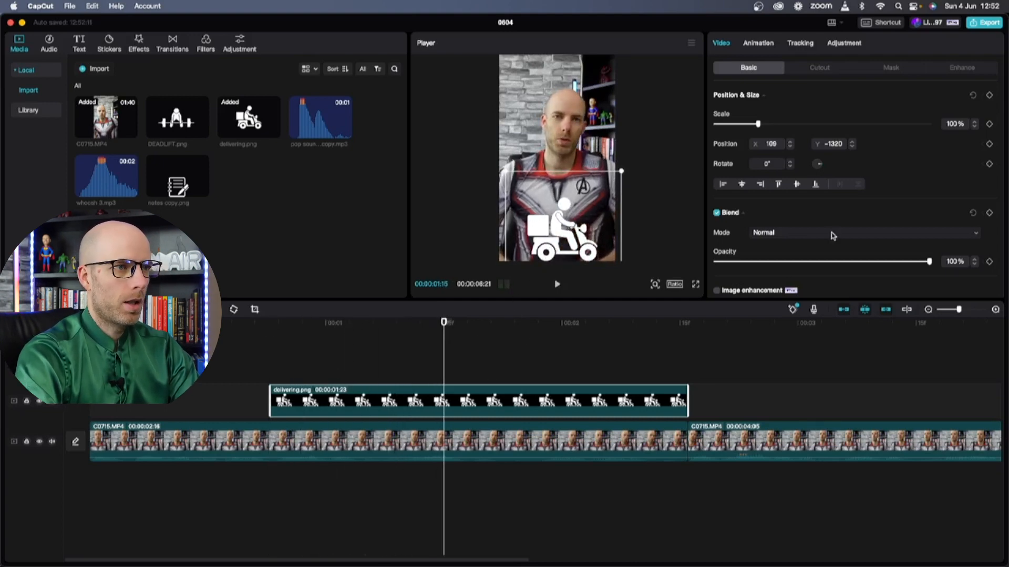
{"action": "left_click", "coordinate": [991, 96]}
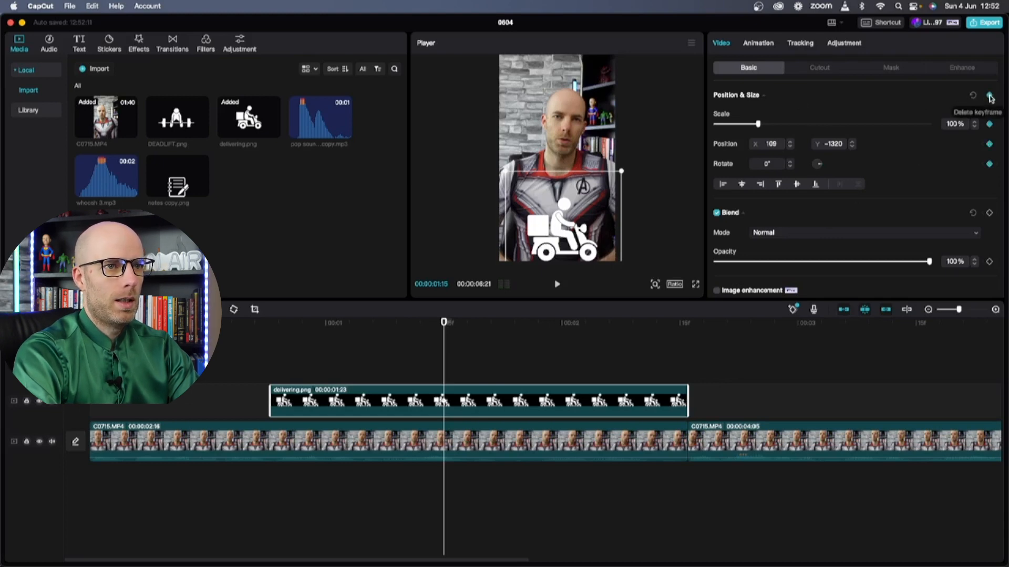
{"action": "left_click_drag", "start_coordinate": [443, 322], "coordinate": [272, 325]}
{"action": "left_click_drag", "start_coordinate": [553, 239], "coordinate": [442, 239]}
Send the icon off-screen right at the clip's end and preview the slide
{"action": "left_click_drag", "start_coordinate": [270, 326], "coordinate": [673, 312]}
{"action": "left_click_drag", "start_coordinate": [561, 241], "coordinate": [604, 253]}
{"action": "left_click", "coordinate": [224, 322]}
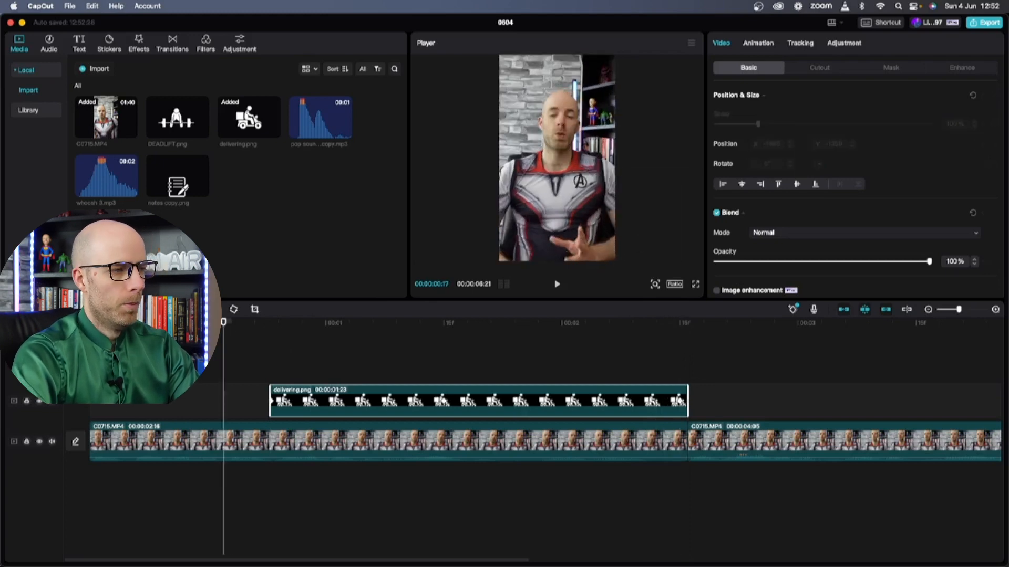
{"action": "key", "text": "space"}
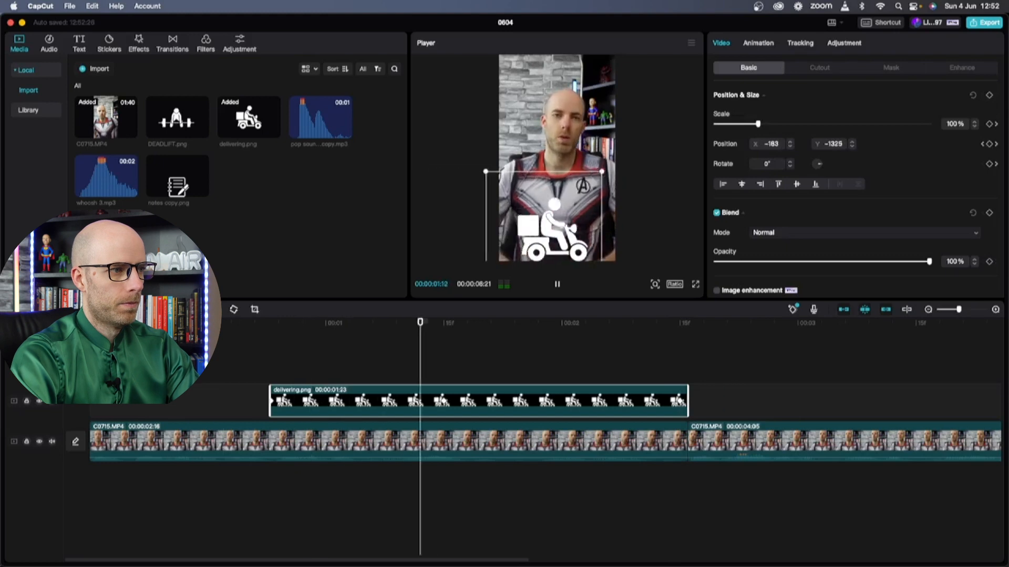
{"action": "key", "text": "space"}
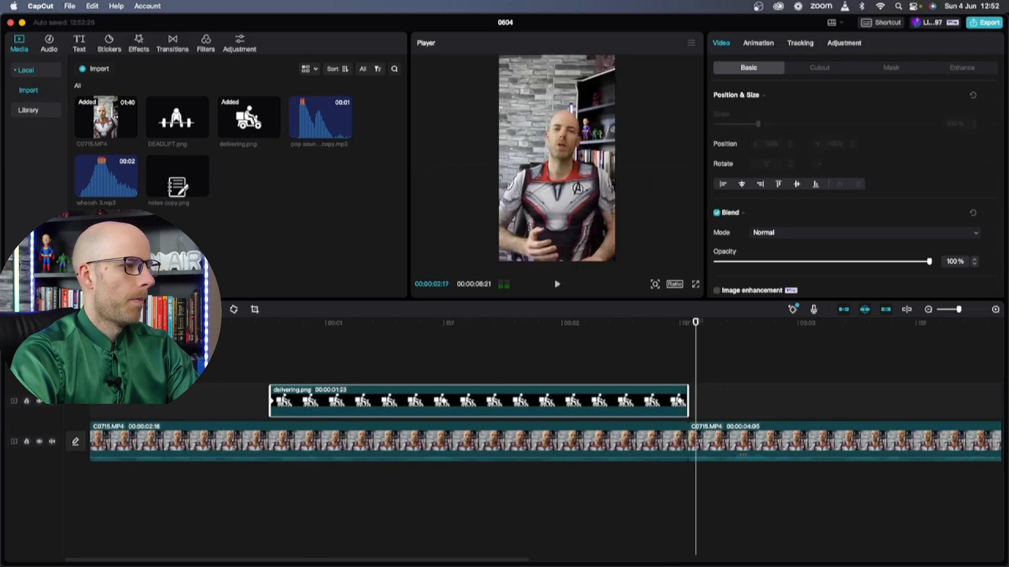
{"action": "left_click", "coordinate": [270, 322]}
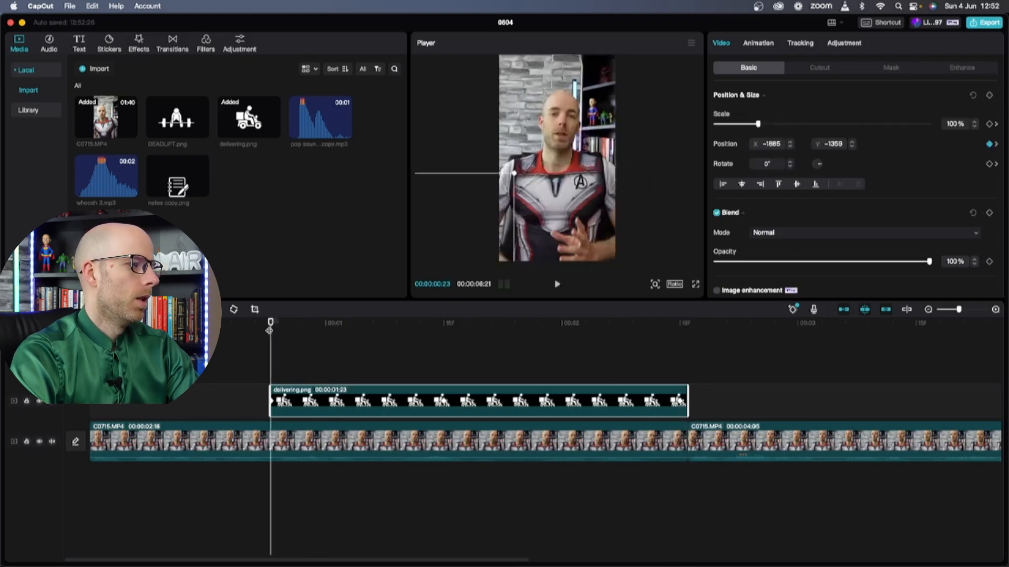
Add a text clip reading 'RESULTS' with the yellow preset
{"action": "left_click", "coordinate": [79, 46]}
{"action": "left_click_drag", "start_coordinate": [98, 105], "coordinate": [277, 374]}
{"action": "left_click_drag", "start_coordinate": [780, 94], "coordinate": [696, 95]}
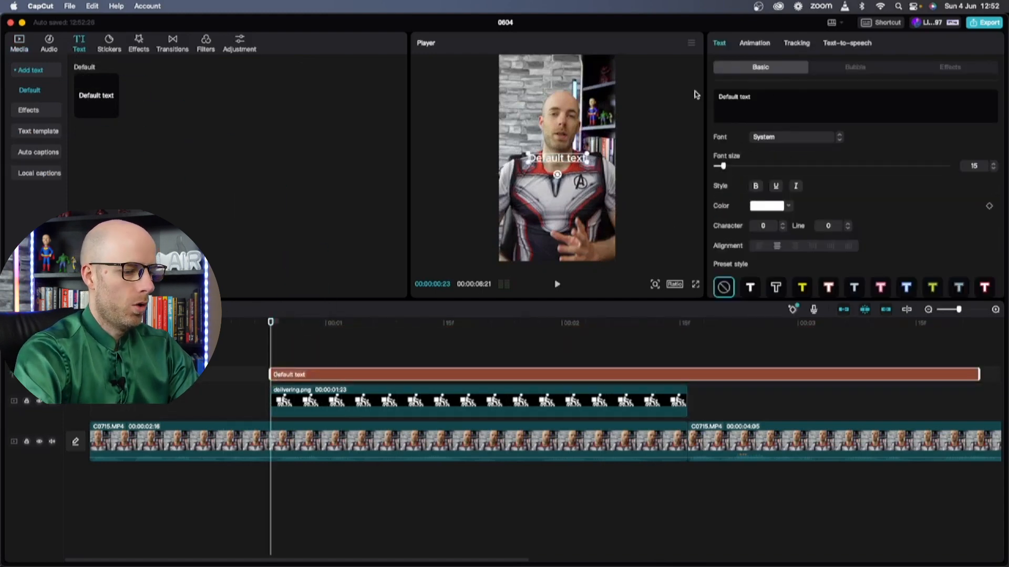
{"action": "key", "text": "super+a"}
{"action": "type", "text": "RESULTS"}
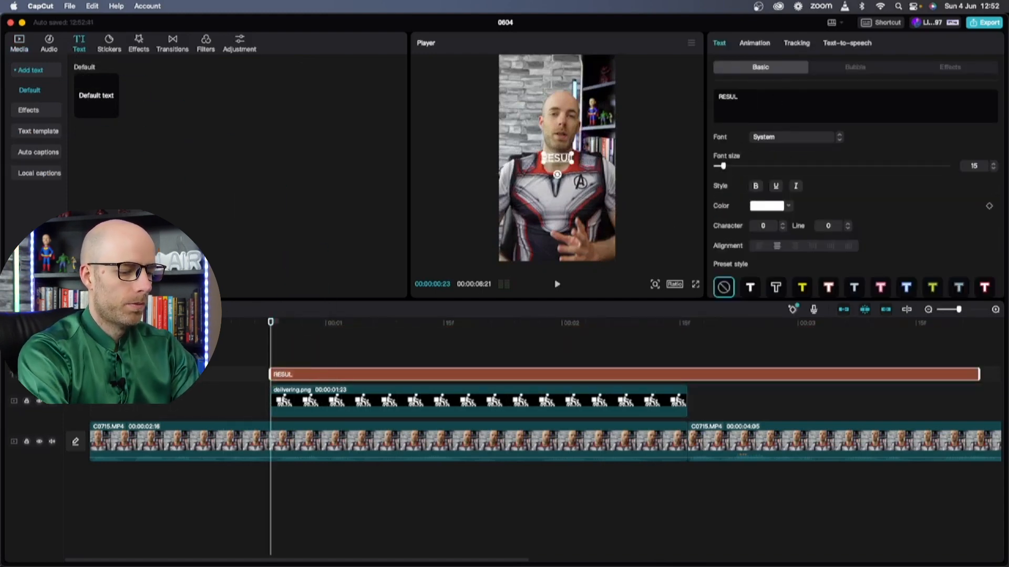
{"action": "left_click", "coordinate": [807, 286]}
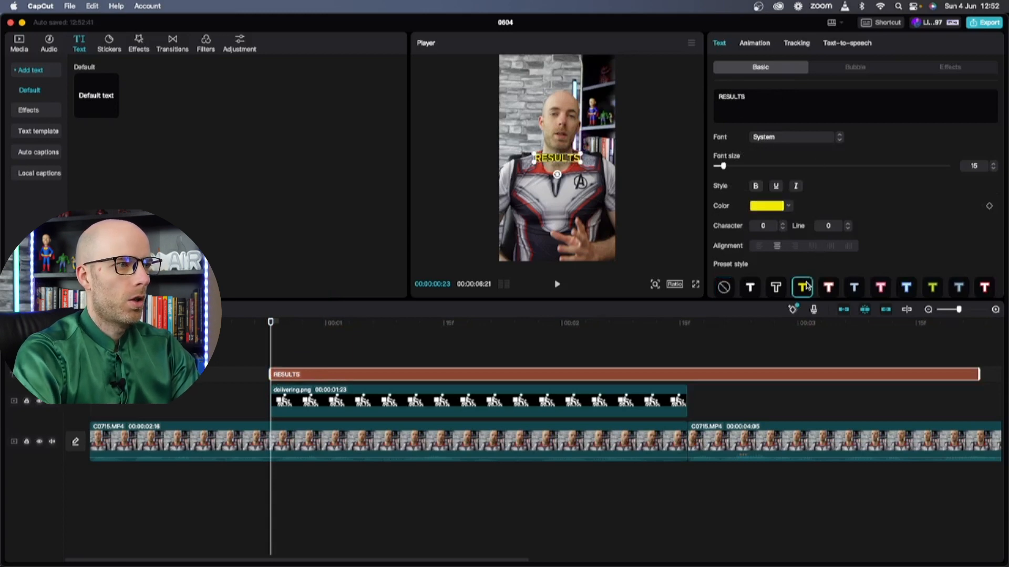
Set the caption font to Bangers and move it down onto the chest
{"action": "left_click", "coordinate": [790, 145]}
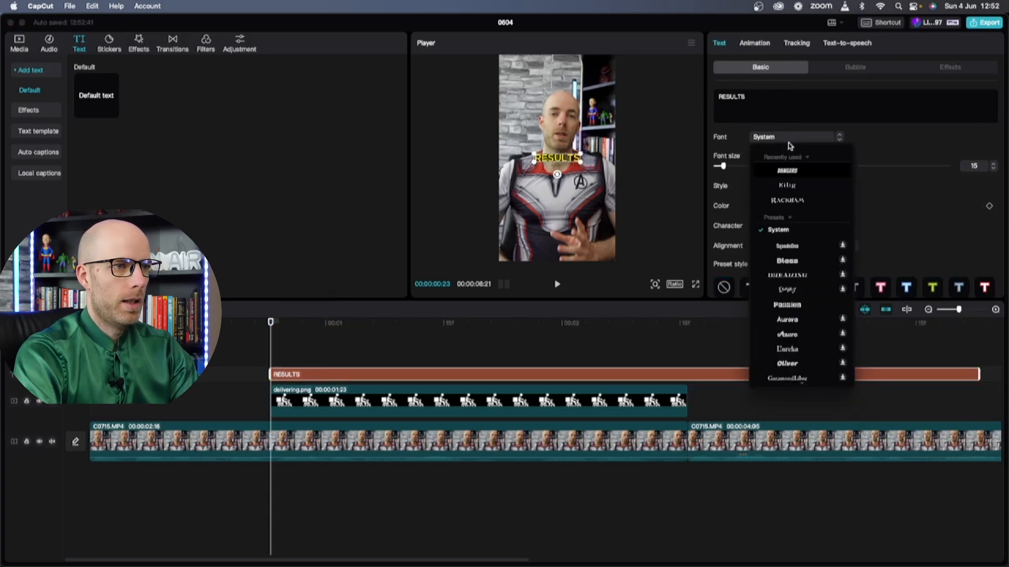
{"action": "left_click", "coordinate": [786, 171]}
{"action": "left_click_drag", "start_coordinate": [563, 162], "coordinate": [586, 190]}
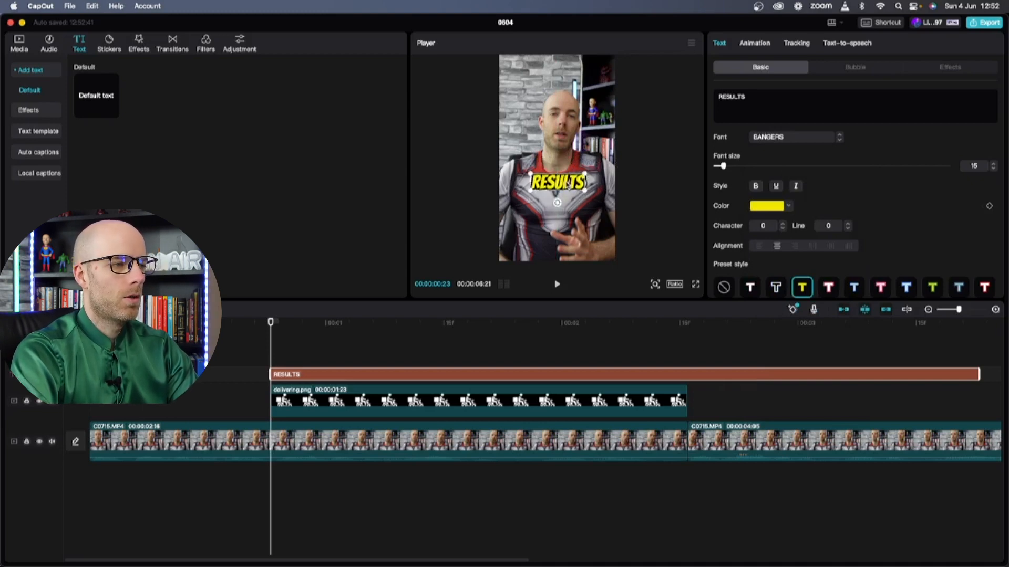
{"action": "left_click", "coordinate": [368, 403]}
{"action": "left_click_drag", "start_coordinate": [271, 328], "coordinate": [475, 336]}
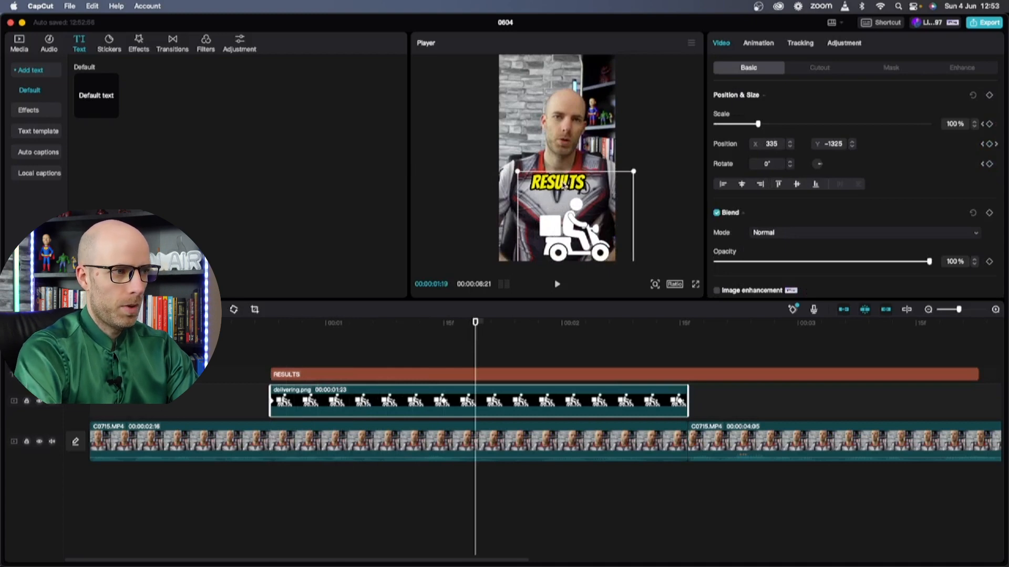
Add a position keyframe to the RESULTS caption and place it on the scooter
{"action": "left_click", "coordinate": [559, 184]}
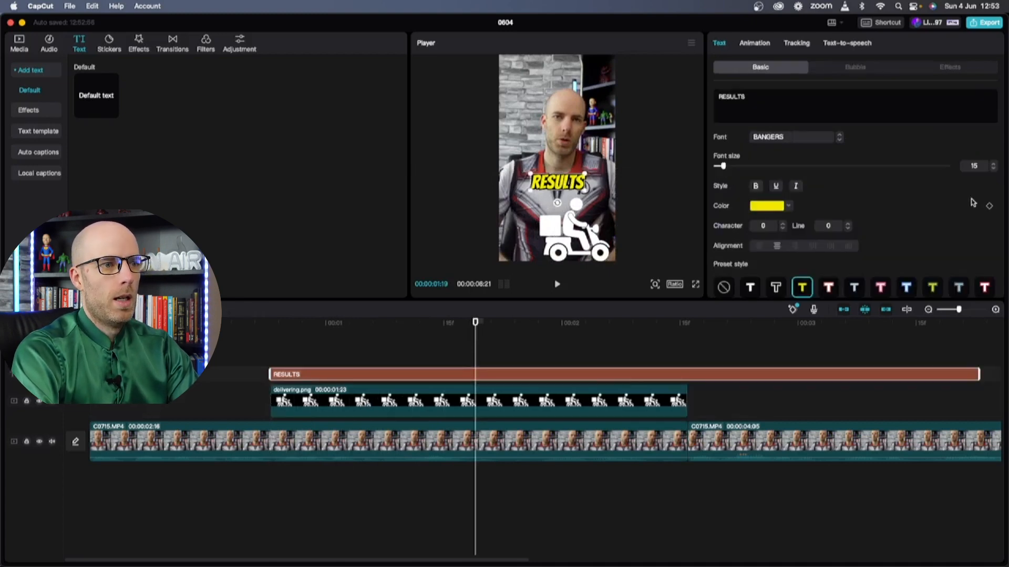
{"action": "scroll", "coordinate": [970, 242], "scroll_direction": "down", "scroll_amount": 5}
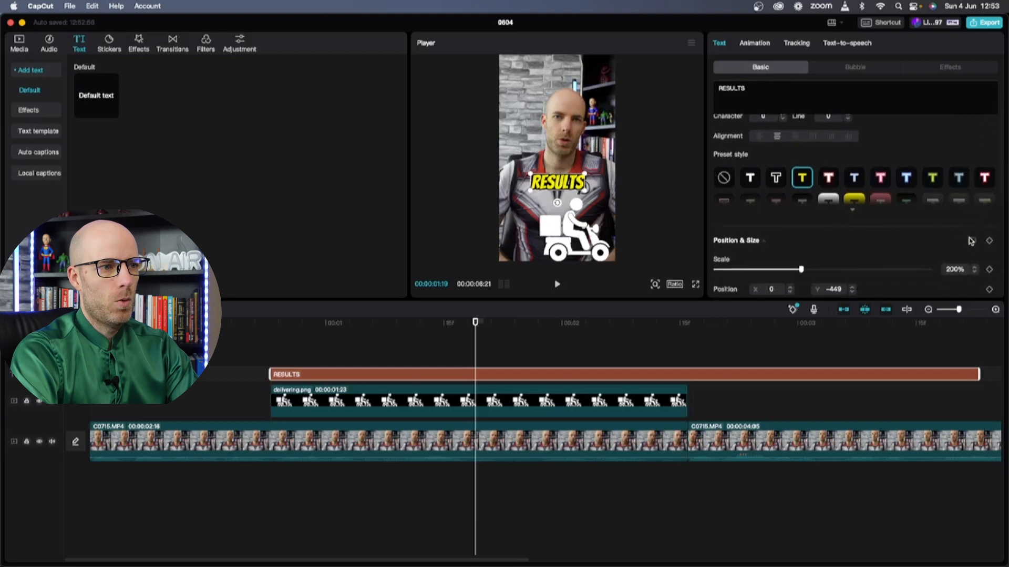
{"action": "left_click", "coordinate": [989, 240]}
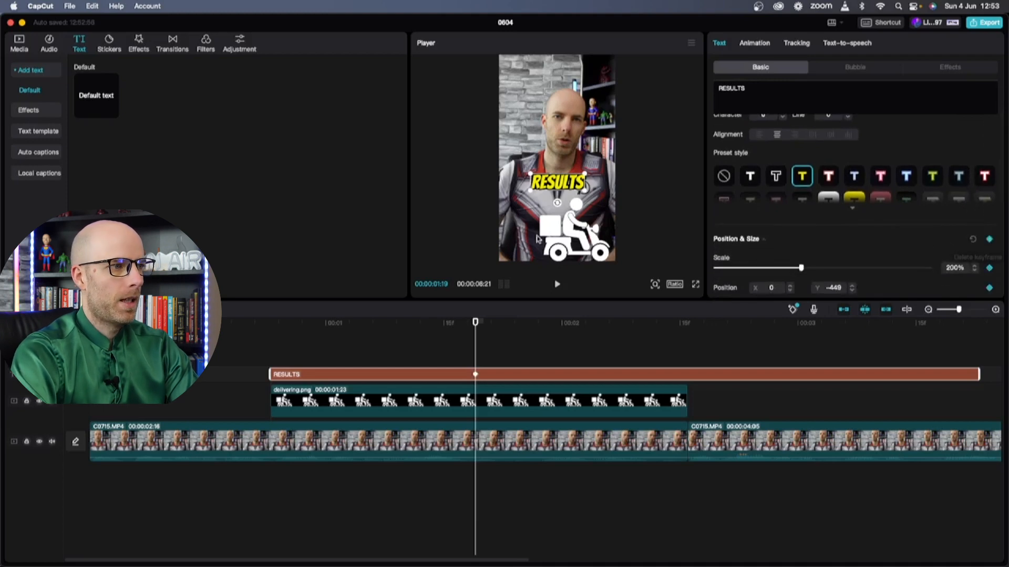
{"action": "key", "text": "Left"}
{"action": "key", "text": "Left"}
{"action": "key", "text": "Left"}
{"action": "key", "text": "Left"}
{"action": "key", "text": "Left"}
{"action": "key", "text": "Left"}
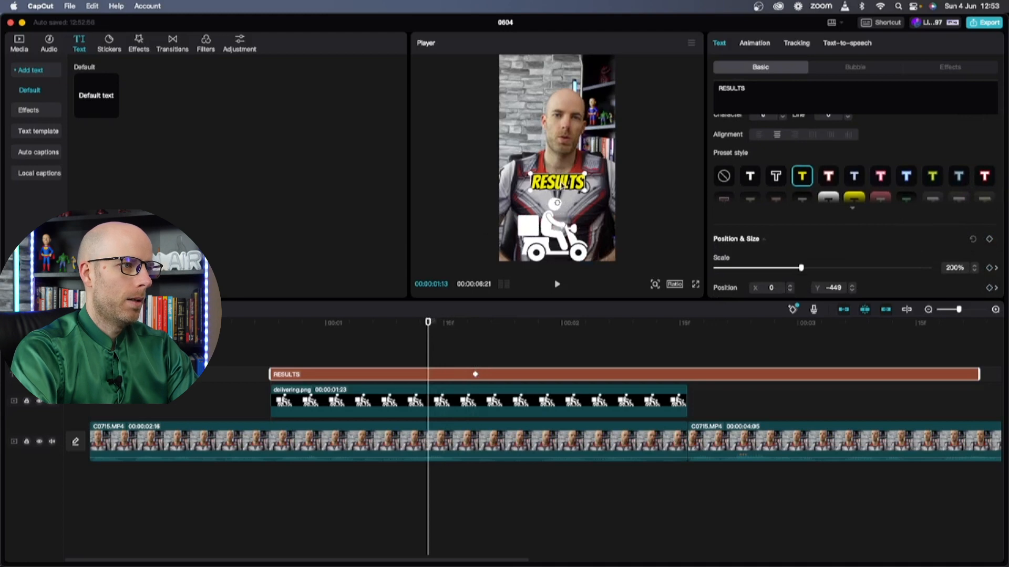
{"action": "left_click_drag", "start_coordinate": [563, 185], "coordinate": [528, 228]}
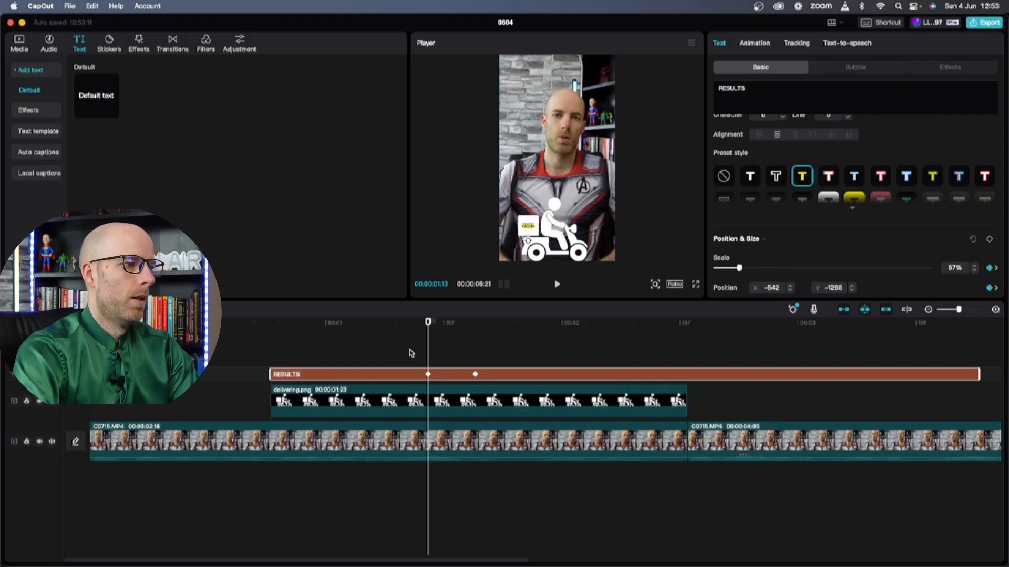
Add earlier position keyframes so the caption follows the scooter's box in, then play back
{"action": "left_click_drag", "start_coordinate": [427, 323], "coordinate": [404, 323]}
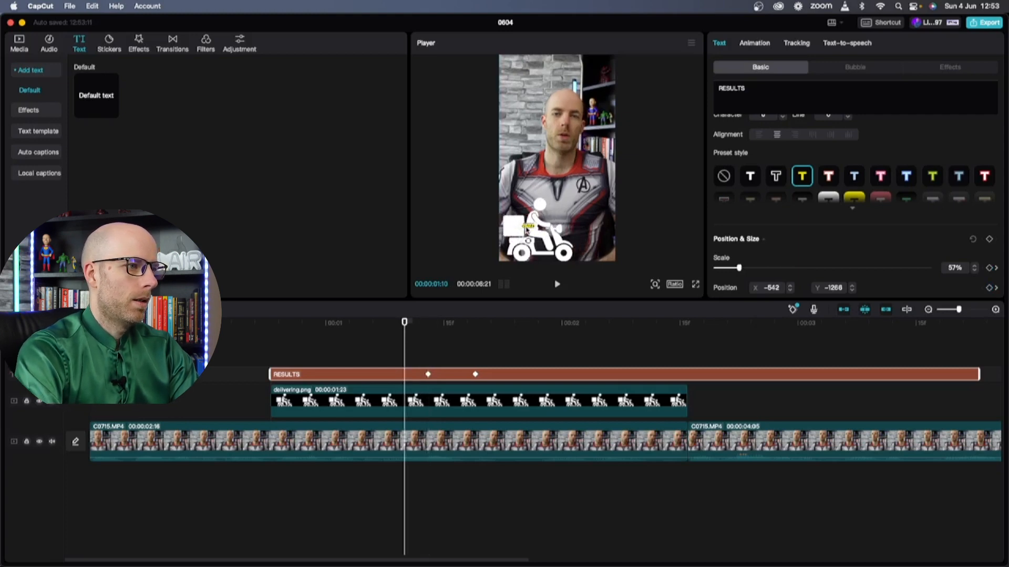
{"action": "left_click_drag", "start_coordinate": [525, 227], "coordinate": [515, 231]}
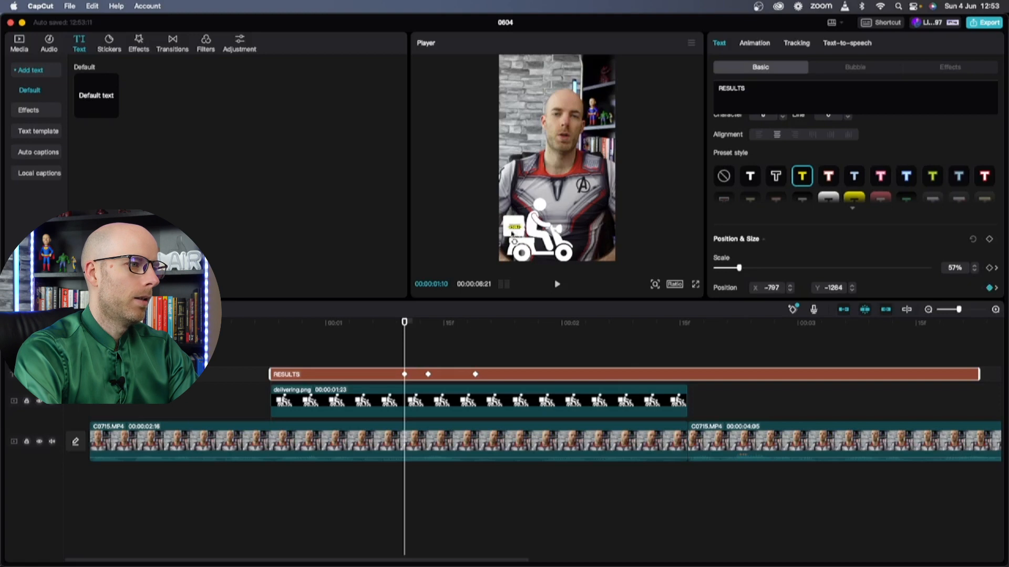
{"action": "left_click_drag", "start_coordinate": [404, 323], "coordinate": [380, 323]}
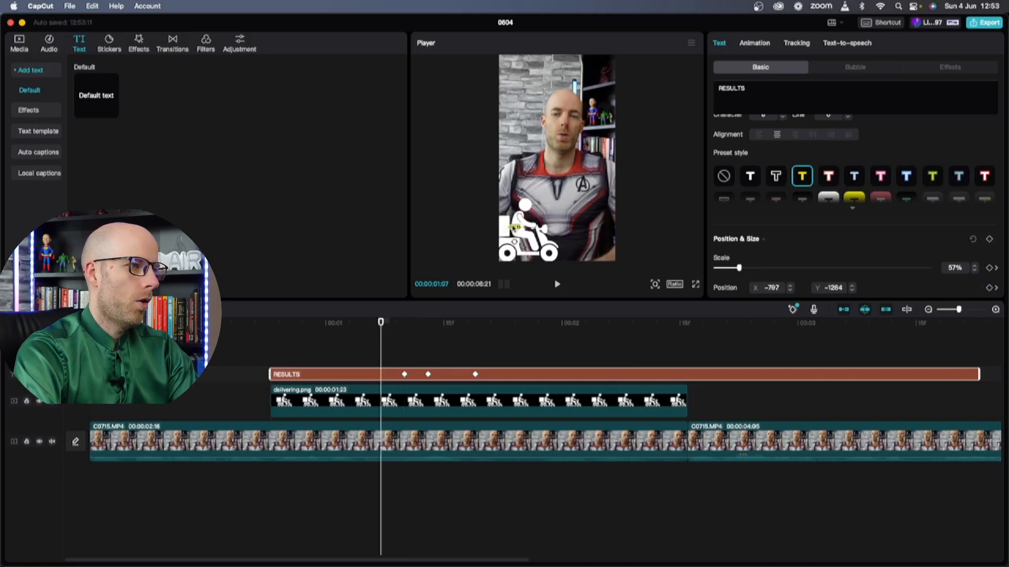
{"action": "left_click_drag", "start_coordinate": [515, 230], "coordinate": [497, 232]}
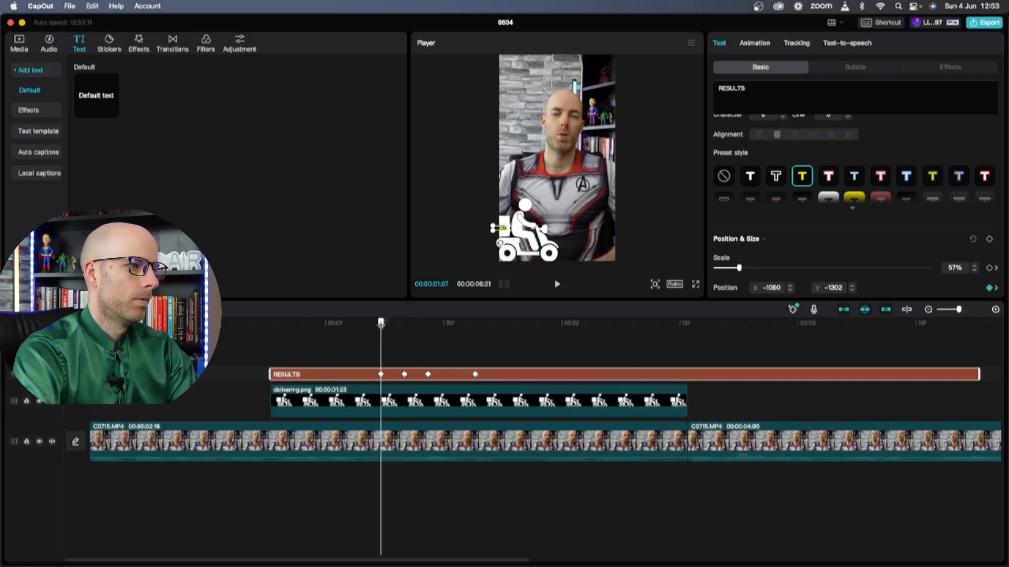
{"action": "left_click_drag", "start_coordinate": [380, 323], "coordinate": [357, 322]}
{"action": "left_click_drag", "start_coordinate": [502, 229], "coordinate": [488, 231]}
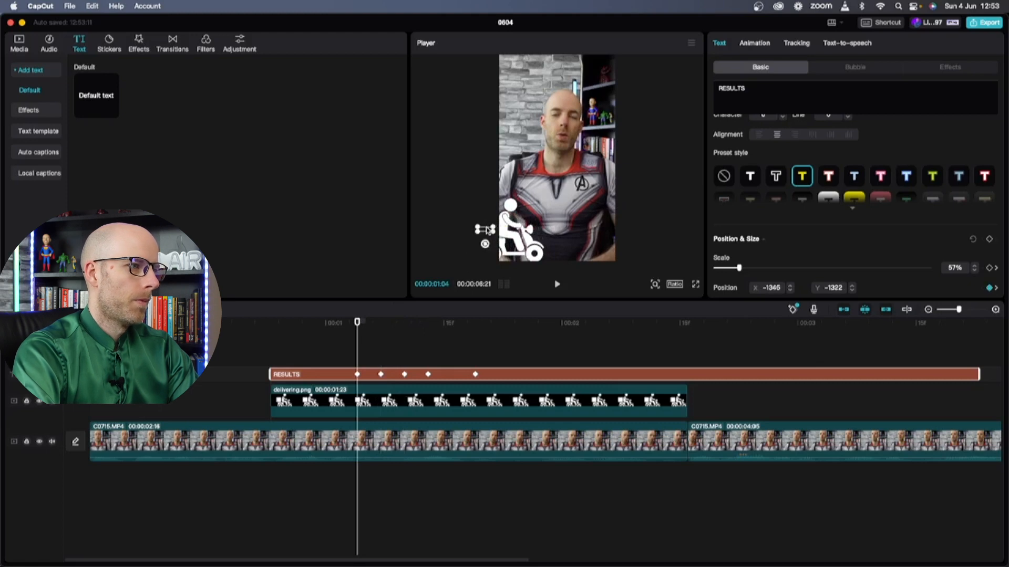
{"action": "left_click", "coordinate": [232, 336]}
{"action": "key", "text": "space"}
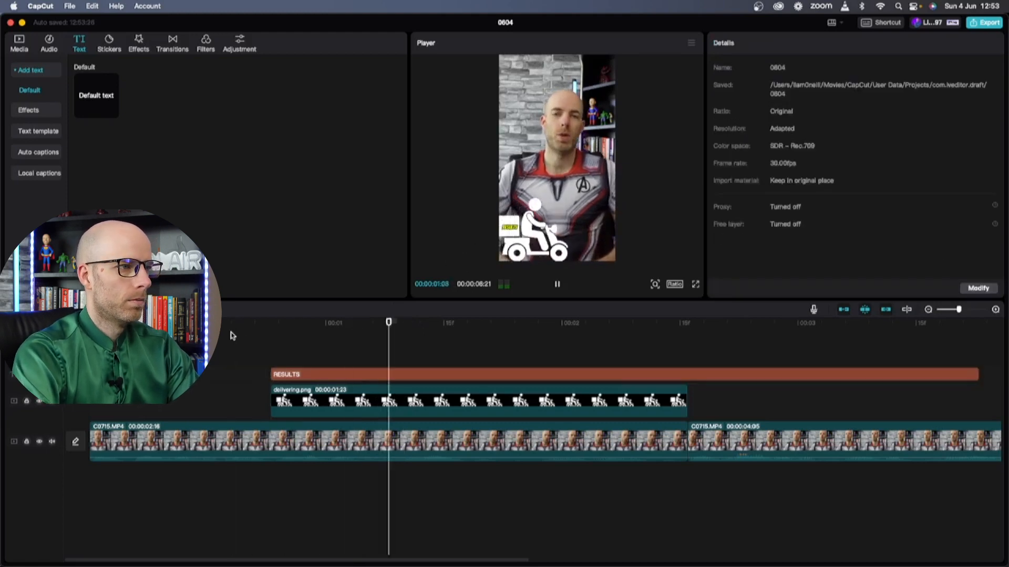
Split the RESULTS caption at the scooter clip's end (about 00:00:02:16) and delete the remainder
{"action": "key", "text": "space"}
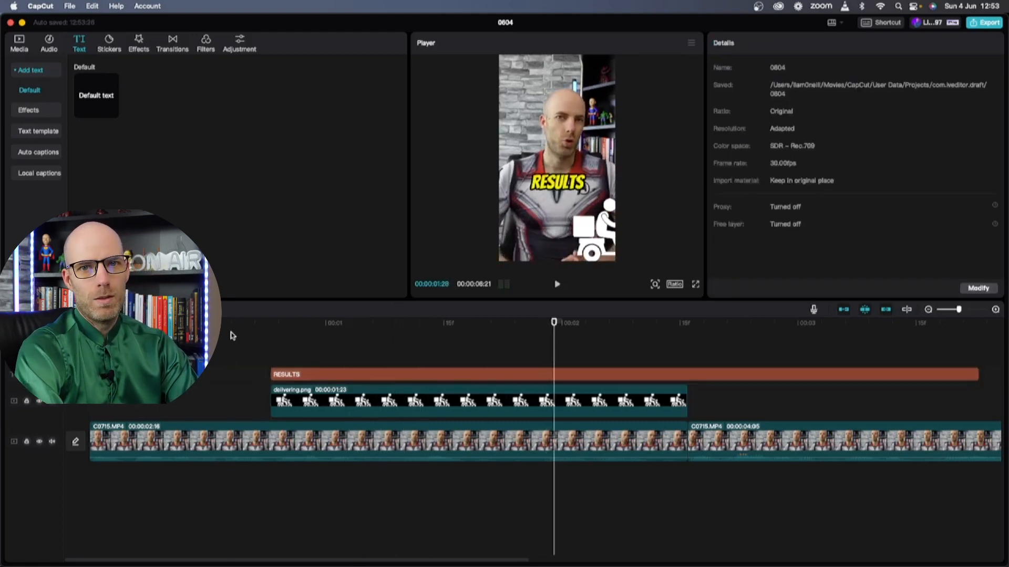
{"action": "key", "text": "space"}
{"action": "key", "text": "space"}
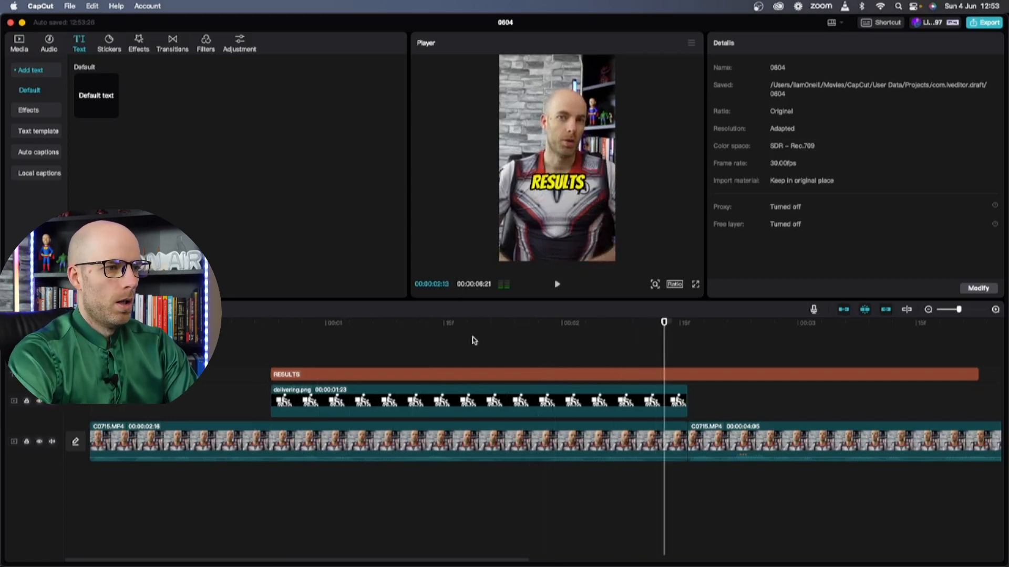
{"action": "left_click", "coordinate": [685, 326]}
{"action": "left_click", "coordinate": [695, 376]}
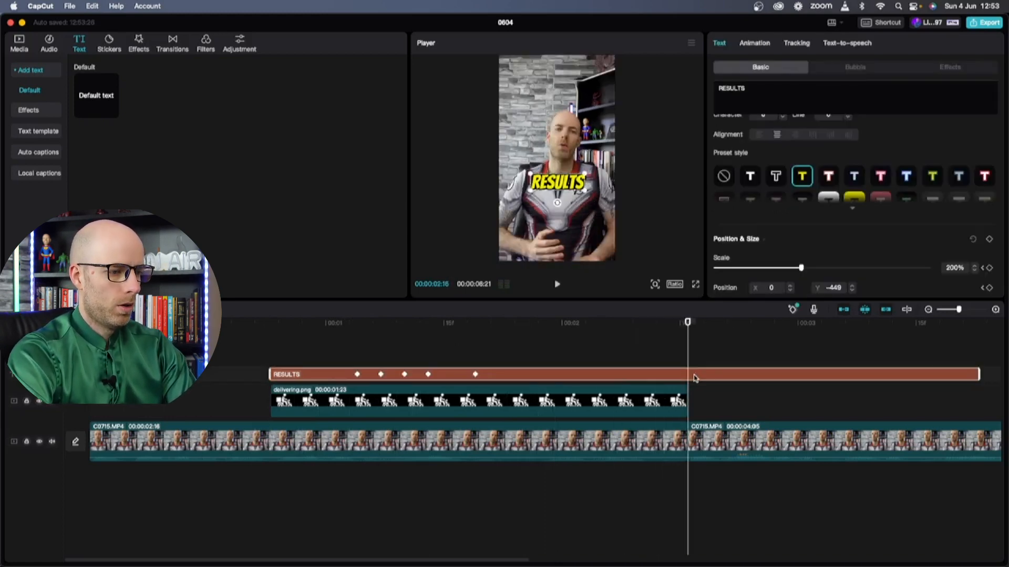
{"action": "key", "text": "super+b"}
{"action": "key", "text": "Delete"}
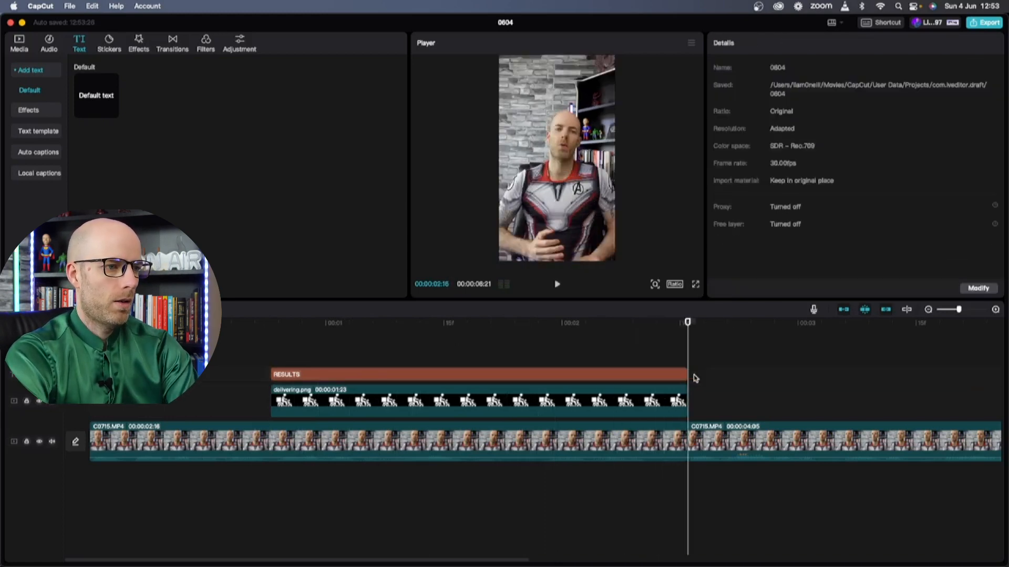
{"action": "left_click", "coordinate": [271, 329]}
{"action": "left_click", "coordinate": [48, 46]}
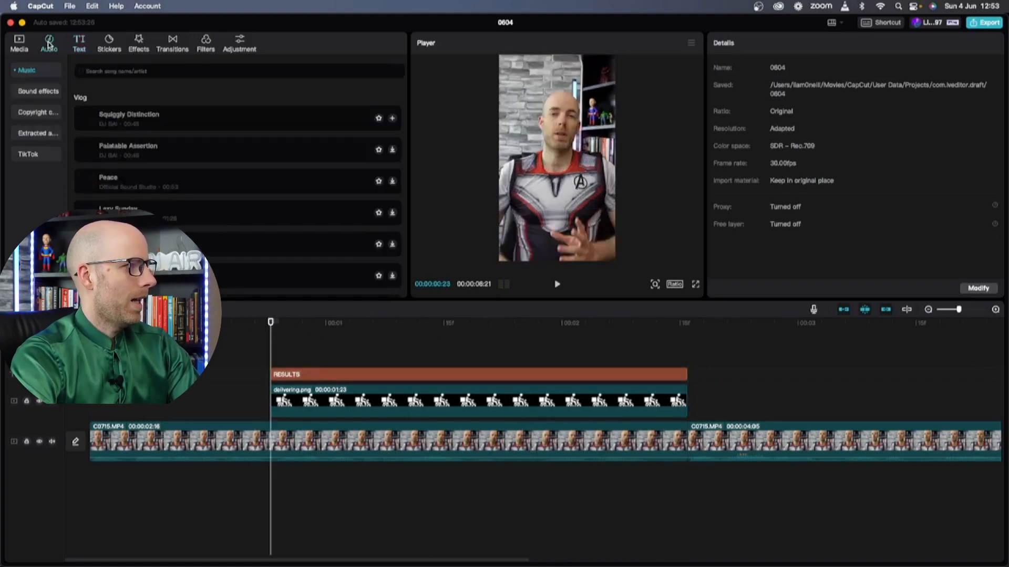
Add whoosh 3.mp3 under the scooter's entrance, shorten it and lower it to -12.7dB
{"action": "left_click", "coordinate": [21, 44]}
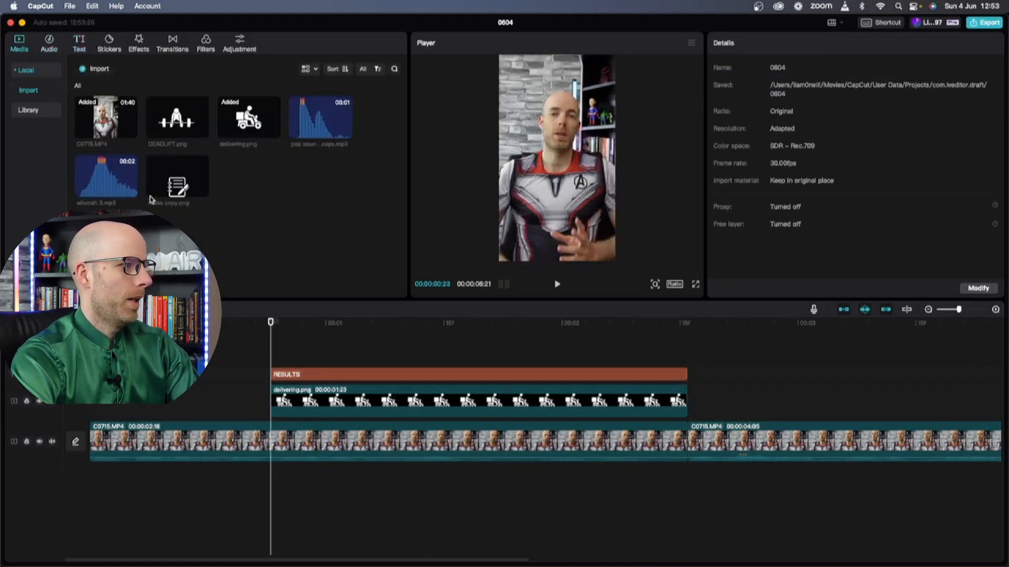
{"action": "left_click_drag", "start_coordinate": [131, 189], "coordinate": [301, 484]}
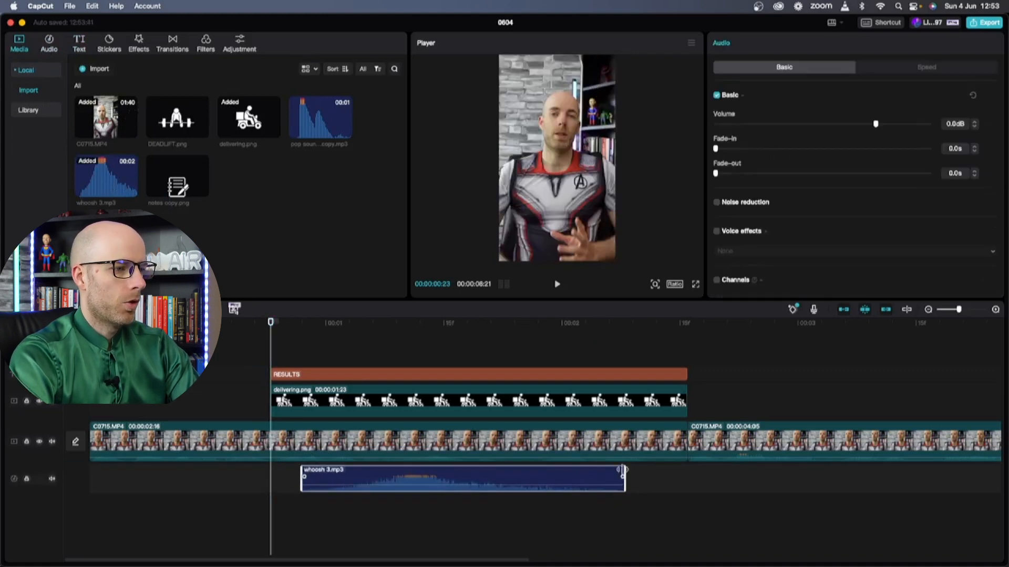
{"action": "left_click_drag", "start_coordinate": [624, 469], "coordinate": [546, 473]}
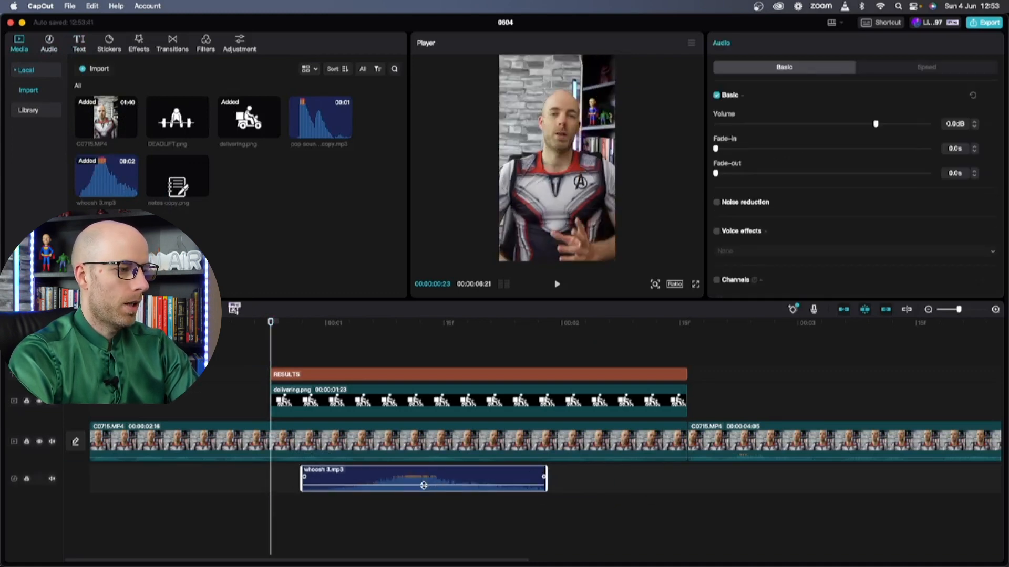
{"action": "left_click_drag", "start_coordinate": [424, 485], "coordinate": [370, 477]}
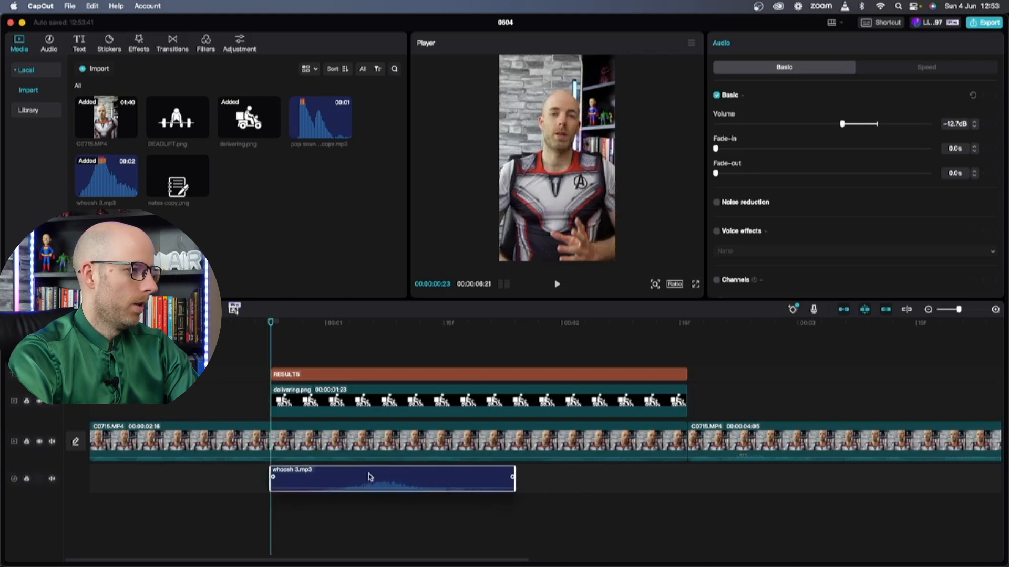
{"action": "key", "text": "space"}
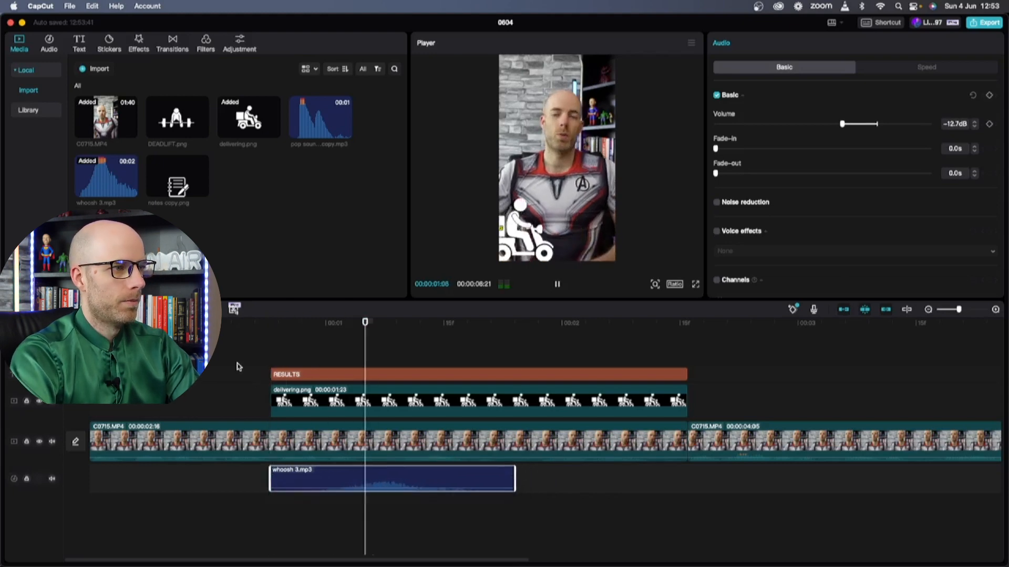
{"action": "key", "text": "space"}
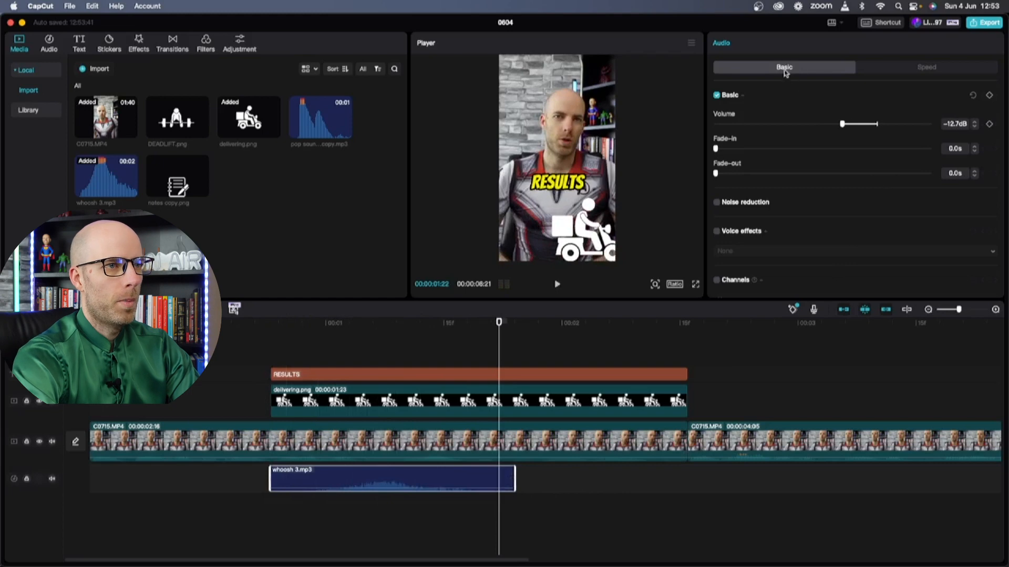
Set the whoosh clip's speed to 0.7x and preview it with the entrance
{"action": "left_click", "coordinate": [913, 68]}
{"action": "left_click_drag", "start_coordinate": [761, 109], "coordinate": [744, 109]}
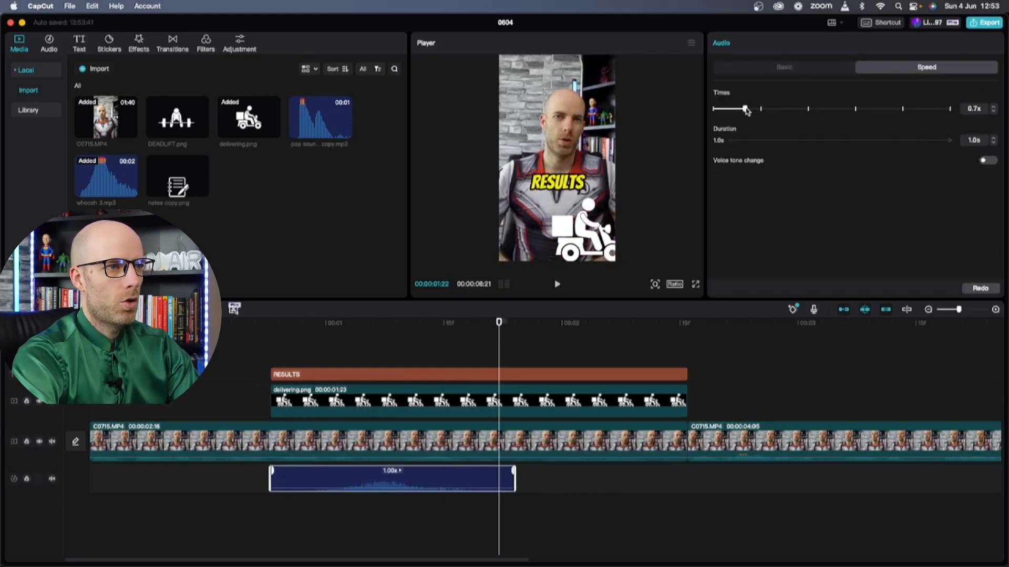
{"action": "left_click", "coordinate": [264, 333]}
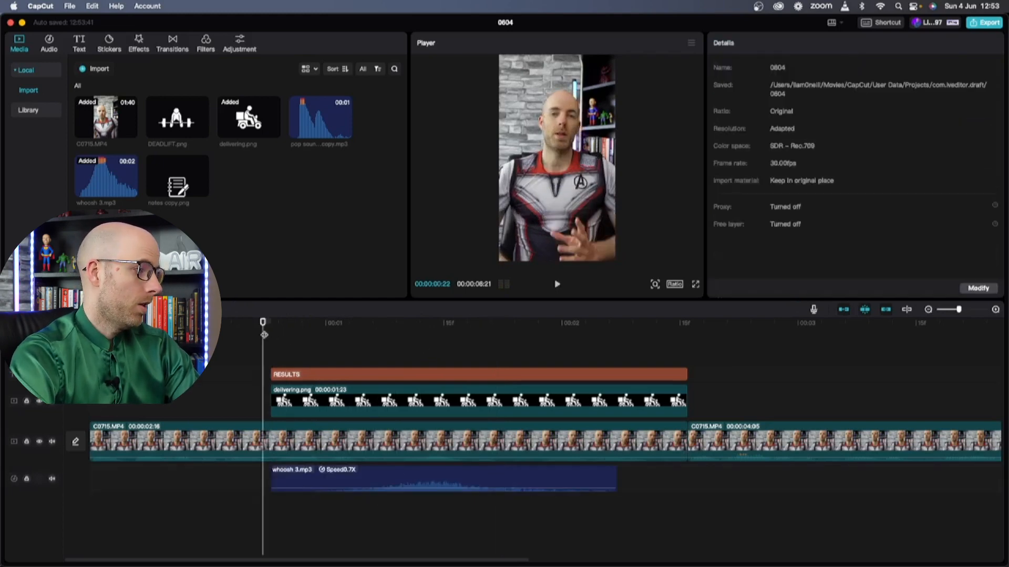
{"action": "key", "text": "space"}
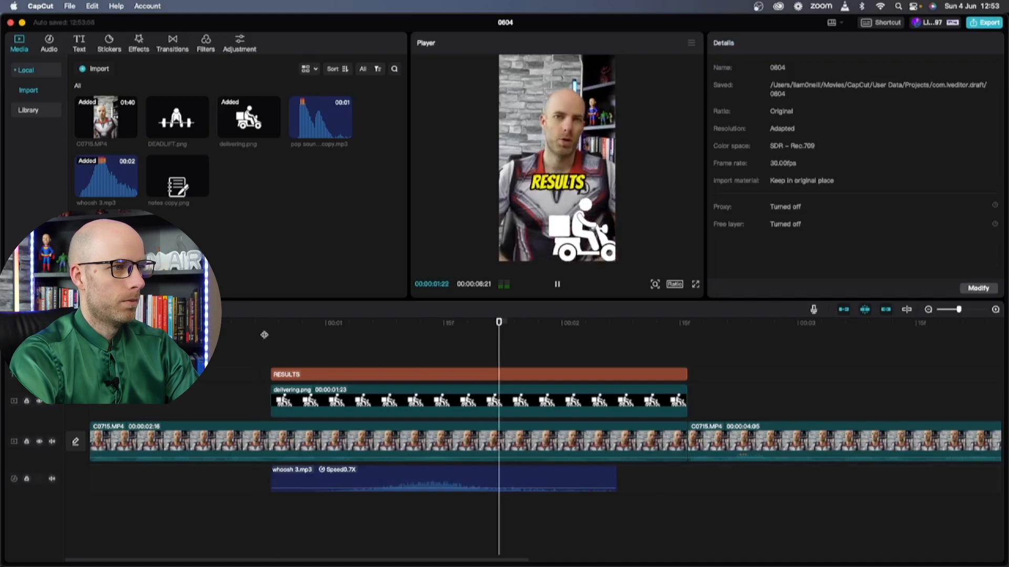
{"action": "key", "text": "space"}
{"action": "left_click", "coordinate": [263, 335]}
{"action": "key", "text": "space"}
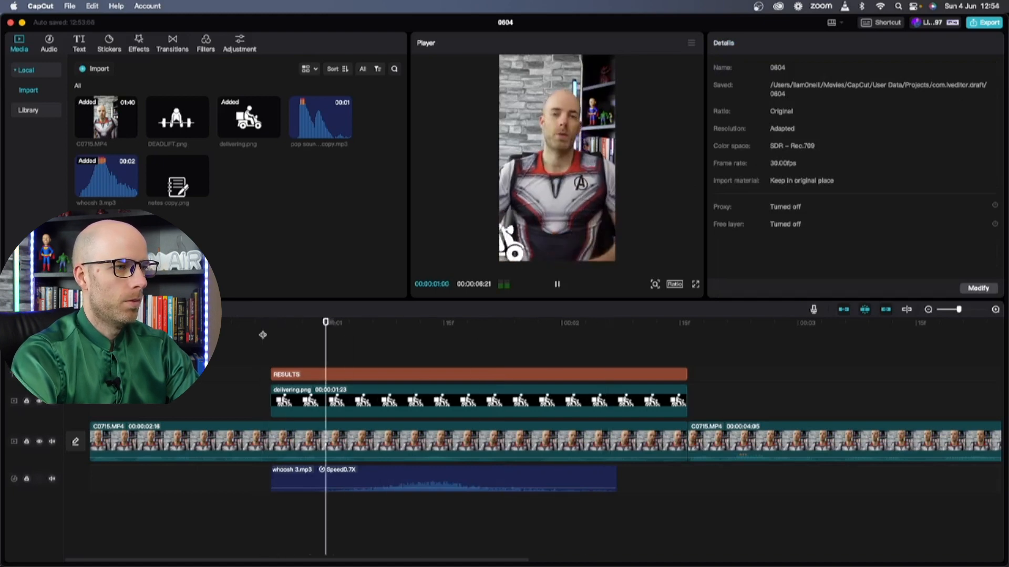
{"action": "key", "text": "space"}
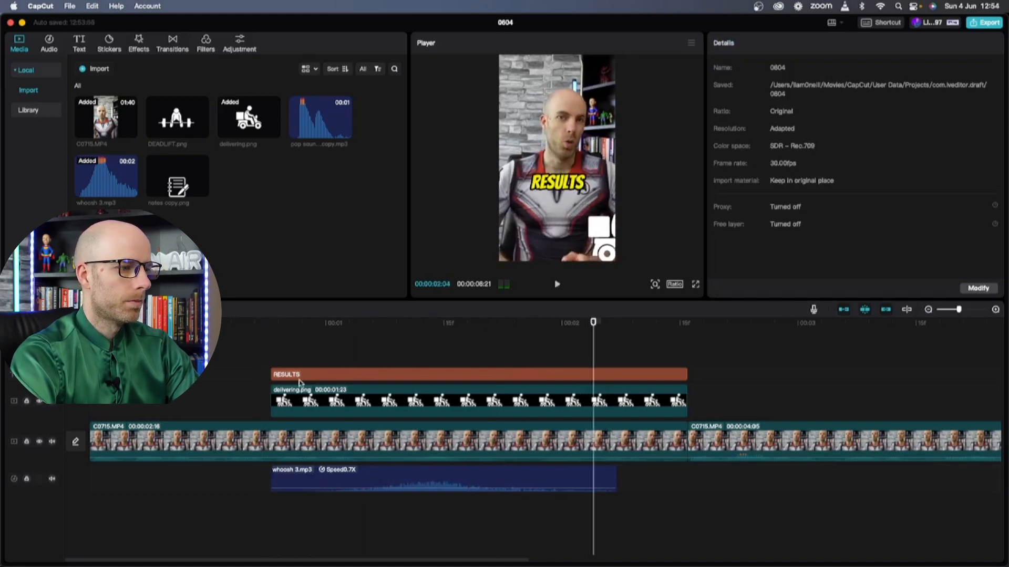
Paste a shorter copy of the whoosh on a new track below and preview both
{"action": "left_click", "coordinate": [465, 467]}
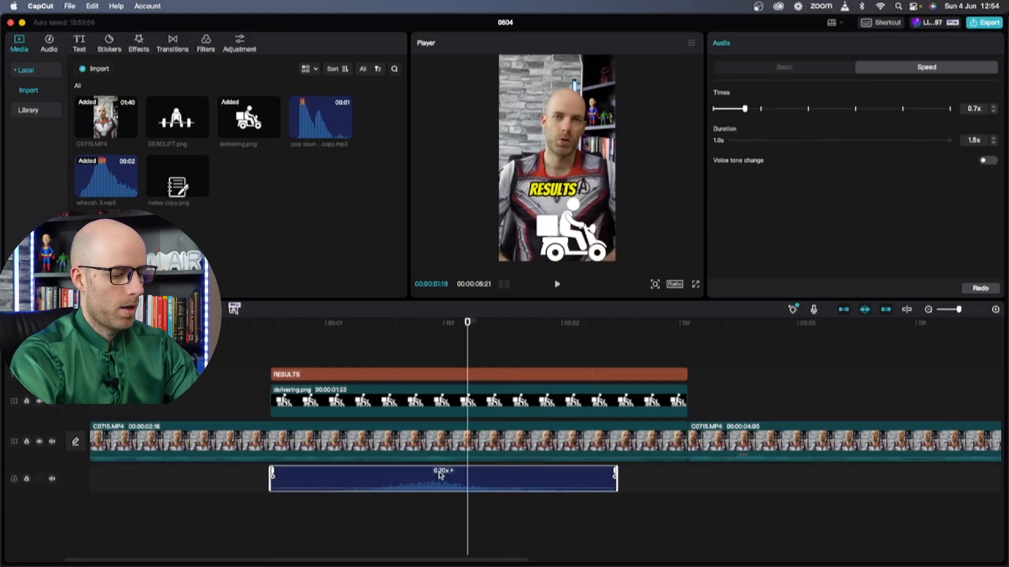
{"action": "key", "text": "super+v"}
{"action": "left_click_drag", "start_coordinate": [642, 506], "coordinate": [609, 510]}
{"action": "left_click_drag", "start_coordinate": [781, 509], "coordinate": [601, 511]}
{"action": "left_click", "coordinate": [263, 321]}
{"action": "key", "text": "space"}
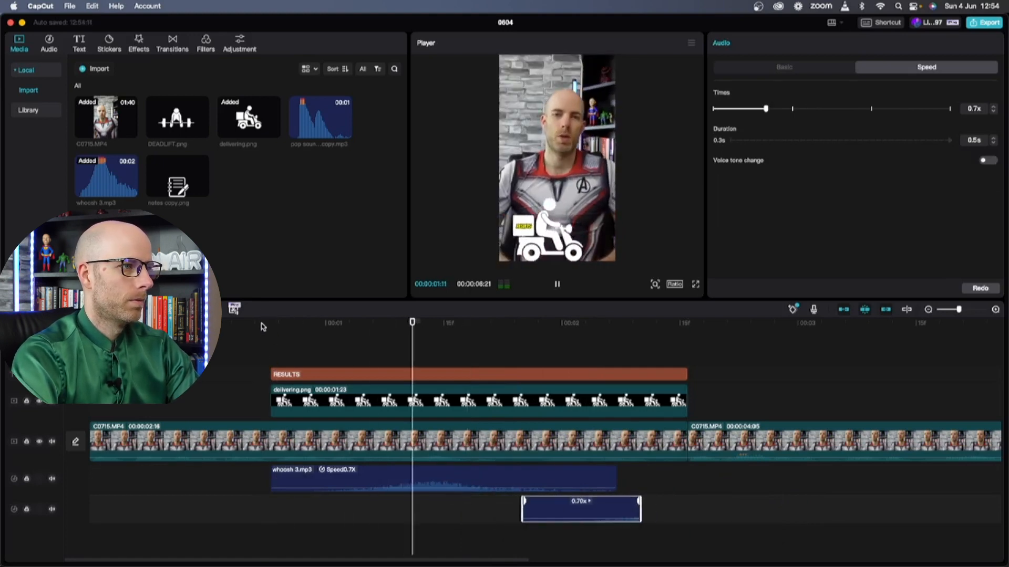
{"action": "key", "text": "space"}
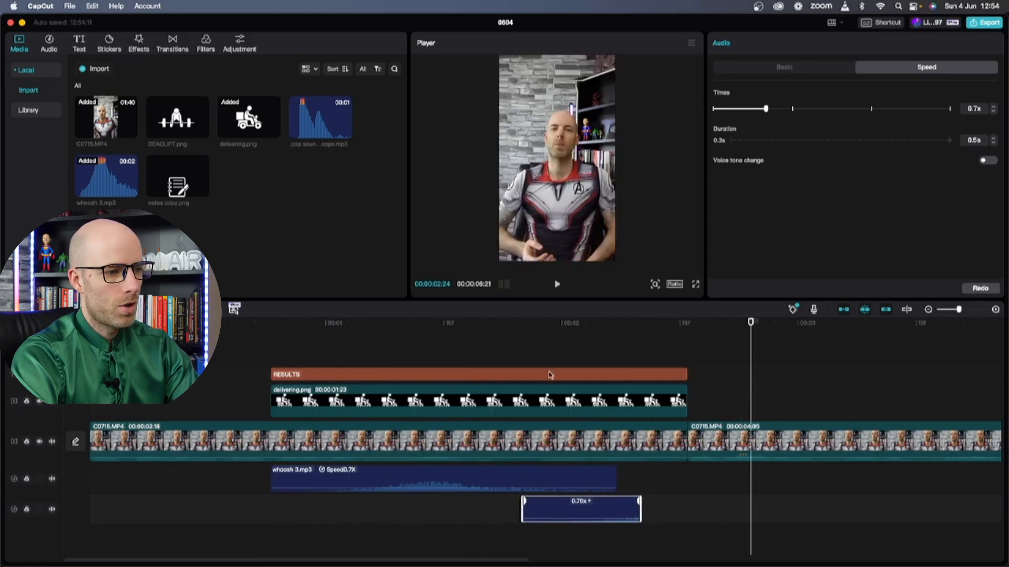
{"action": "left_click", "coordinate": [272, 333]}
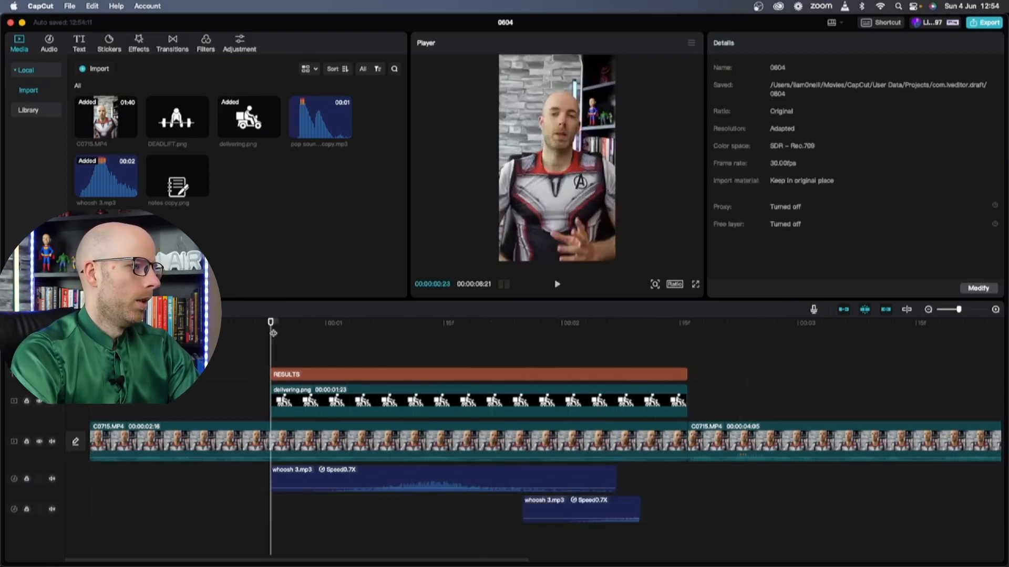
{"action": "key", "text": "space"}
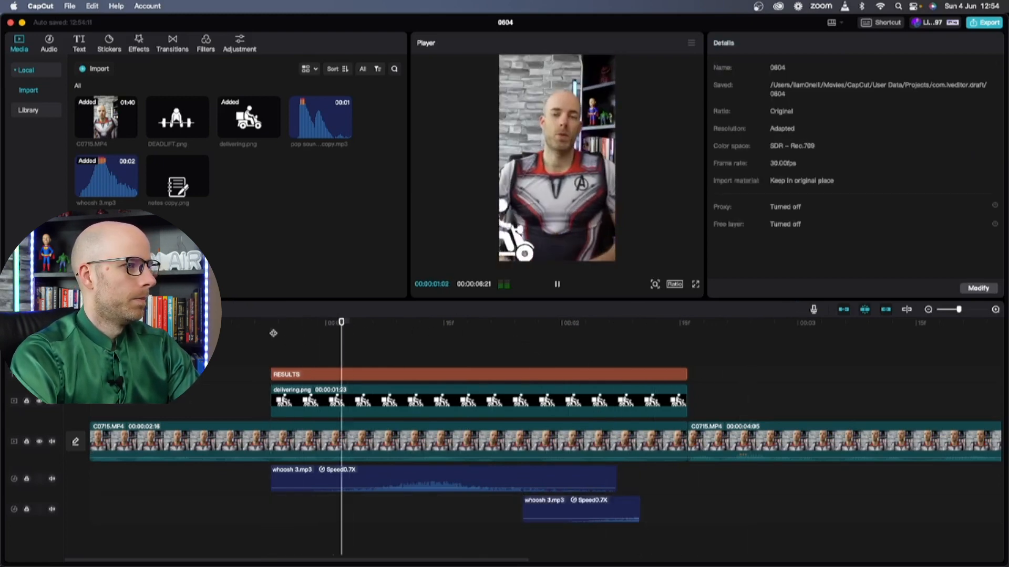
{"action": "key", "text": "space"}
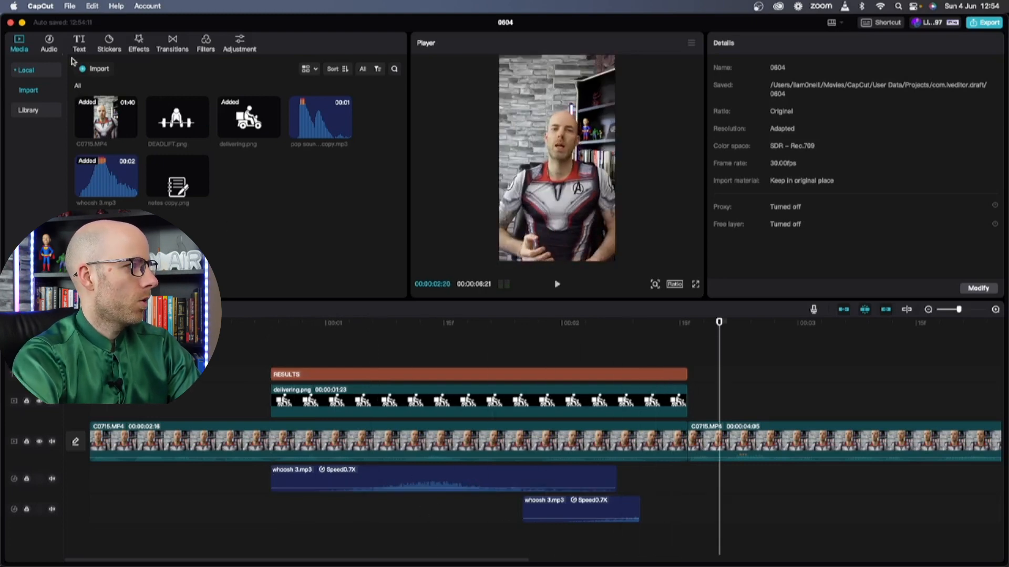
Search the sound effects library for whoosh sounds
{"action": "left_click", "coordinate": [53, 48]}
{"action": "left_click", "coordinate": [35, 94]}
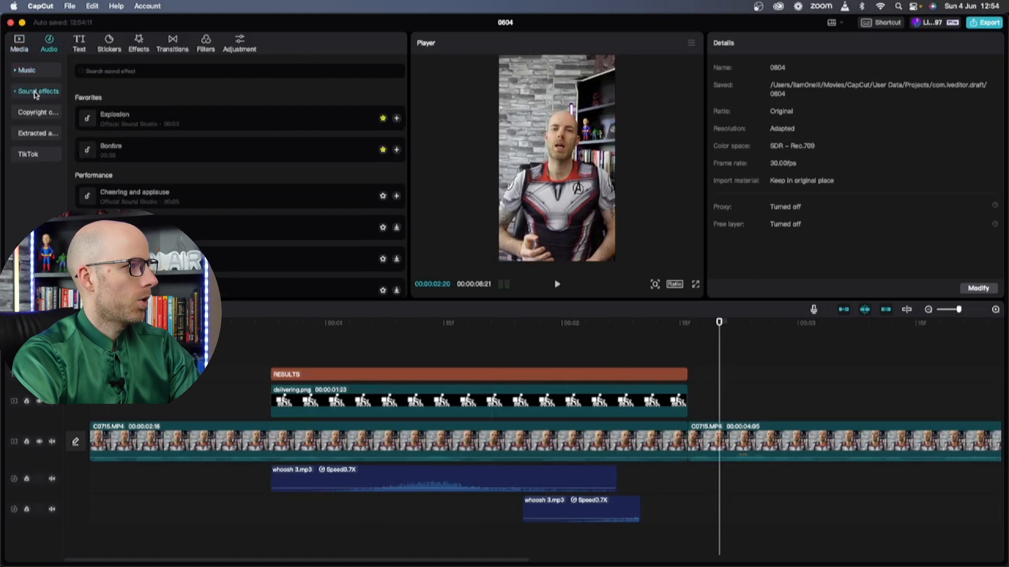
{"action": "type", "text": "w"}
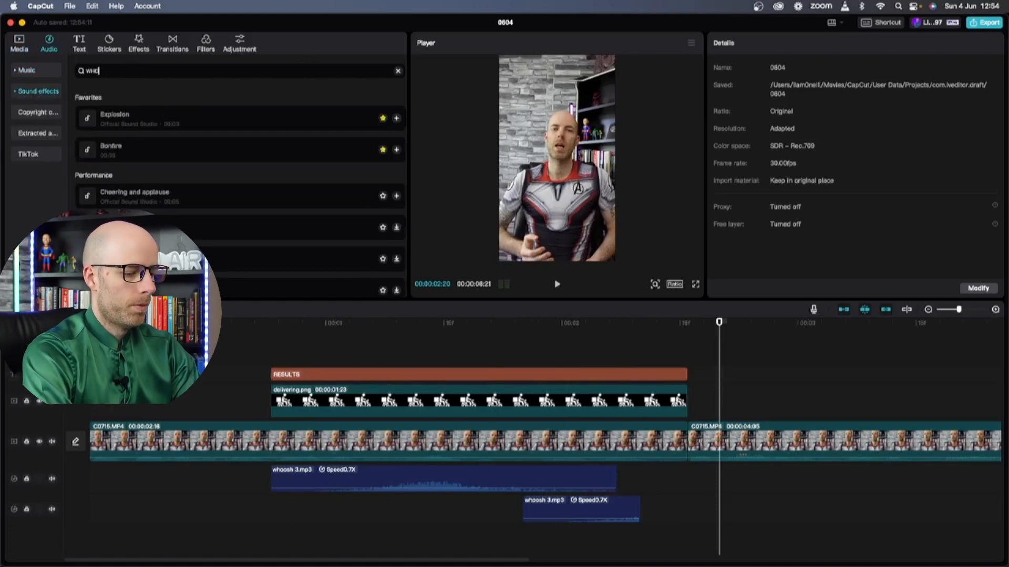
{"action": "key", "text": "Return"}
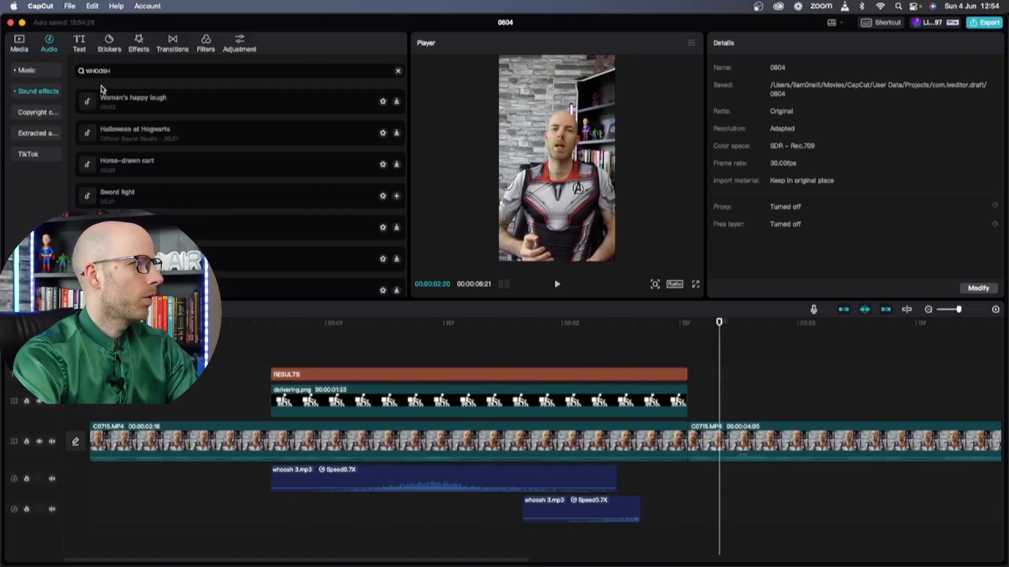
{"action": "scroll", "coordinate": [152, 128], "scroll_direction": "down", "scroll_amount": 6}
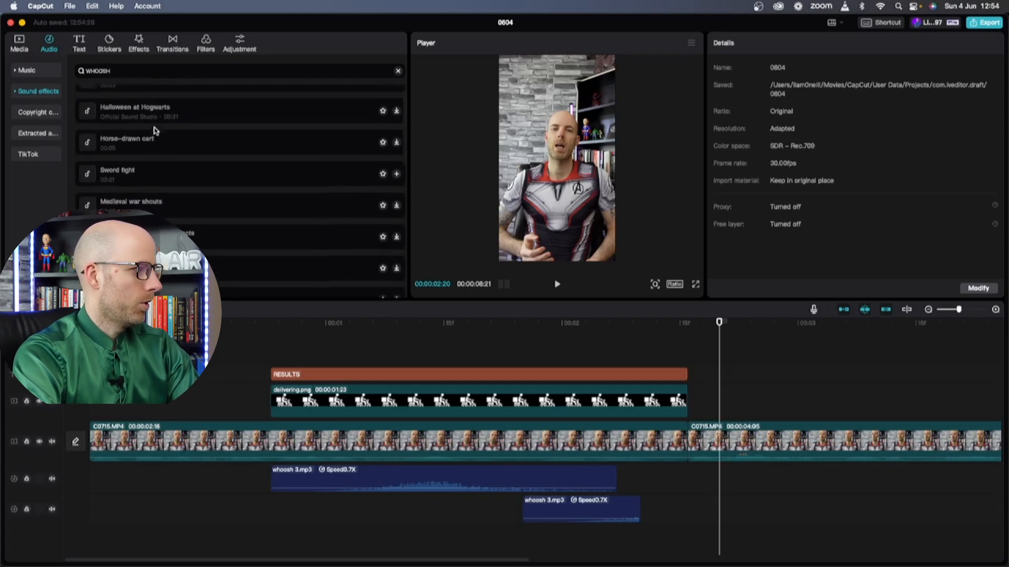
{"action": "scroll", "coordinate": [152, 147], "scroll_direction": "down", "scroll_amount": 4}
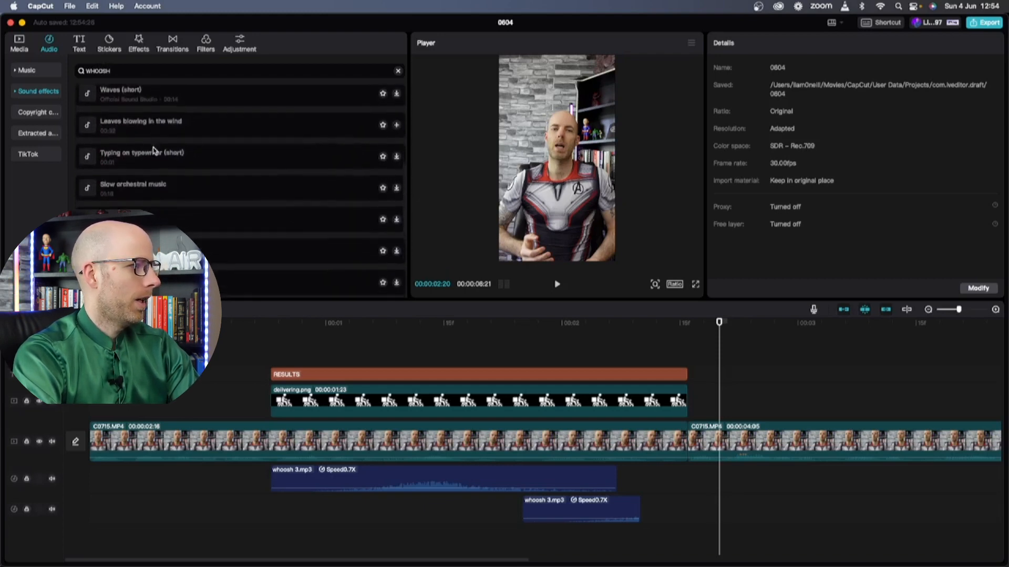
Preview the Woosh effect, then delete the first whoosh 3.mp3 clip
{"action": "left_click", "coordinate": [115, 185]}
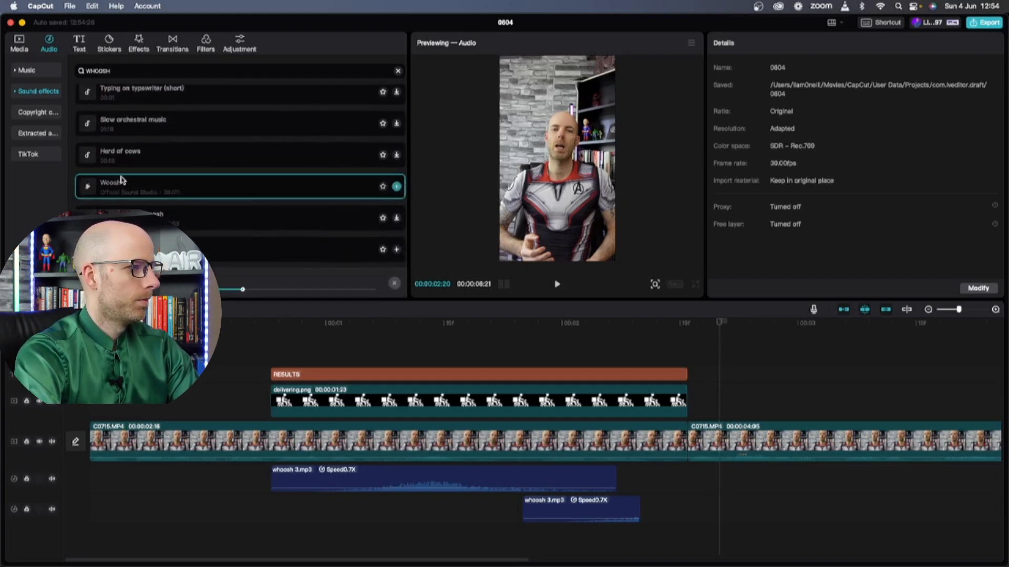
{"action": "left_click", "coordinate": [88, 189]}
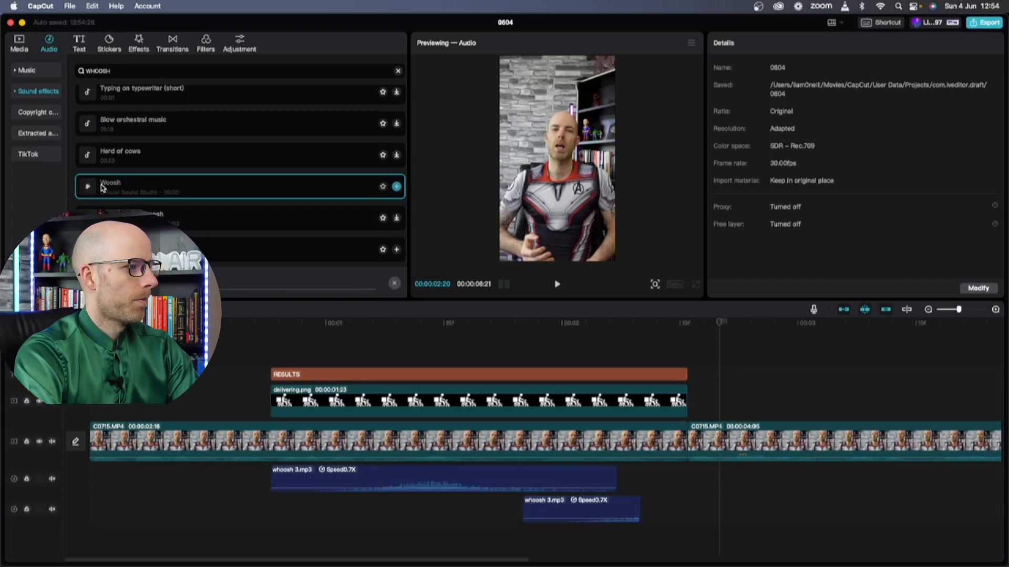
{"action": "left_click", "coordinate": [530, 476]}
{"action": "key", "text": "Delete"}
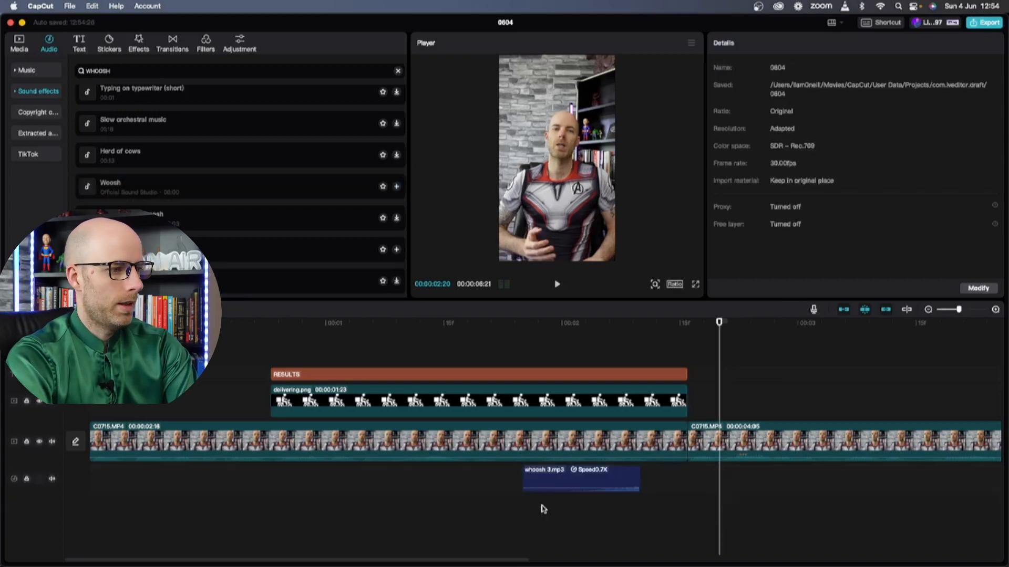
Replace the remaining whoosh 3.mp3 clip with the Woosh sound effect
{"action": "key", "text": "Delete"}
{"action": "left_click_drag", "start_coordinate": [105, 184], "coordinate": [281, 483]}
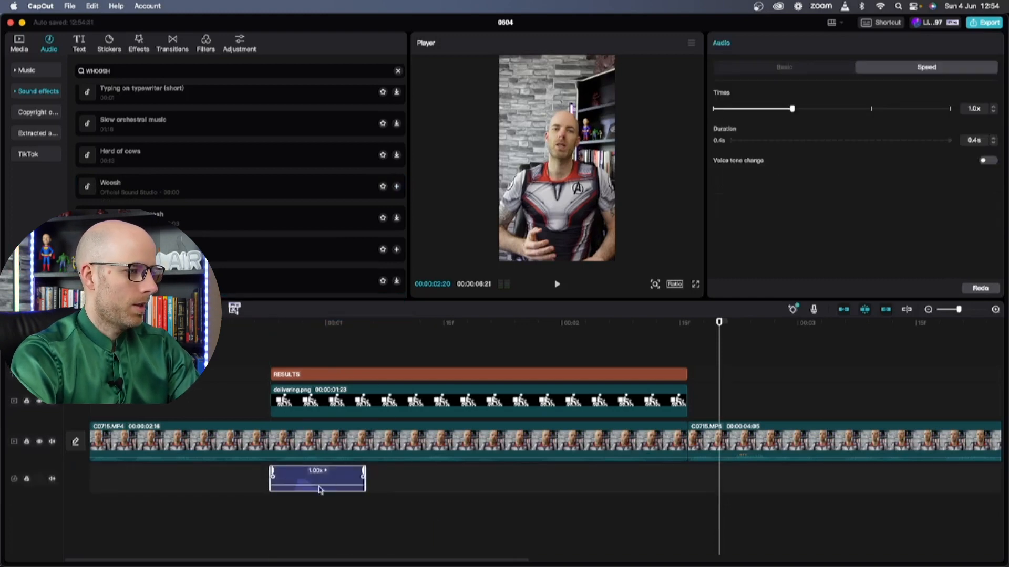
{"action": "left_click_drag", "start_coordinate": [312, 478], "coordinate": [469, 478]}
Align the Woosh clip to the playhead near 01:15 under the RESULTS caption and play to check
{"action": "left_click", "coordinate": [444, 324]}
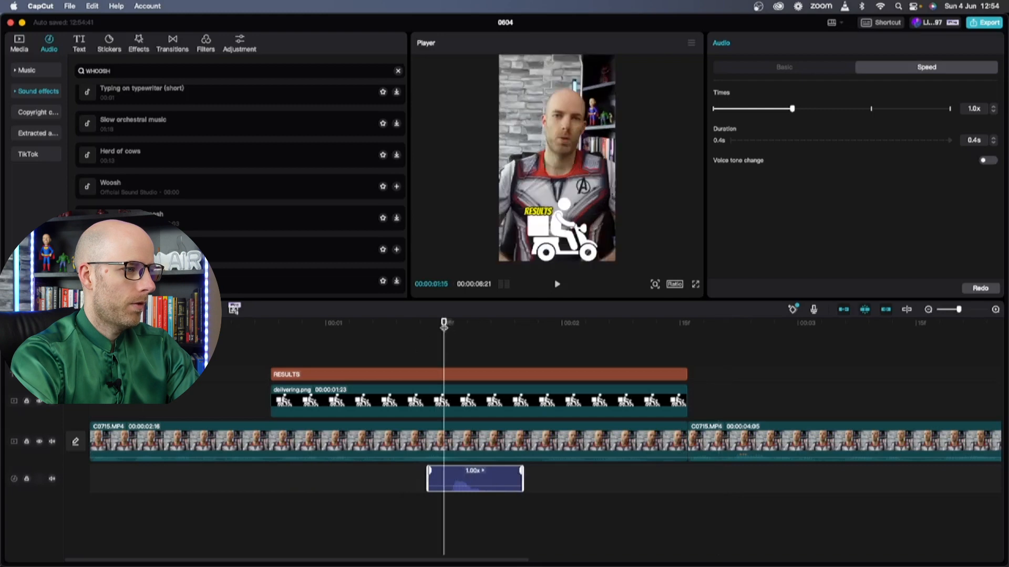
{"action": "left_click", "coordinate": [463, 374]}
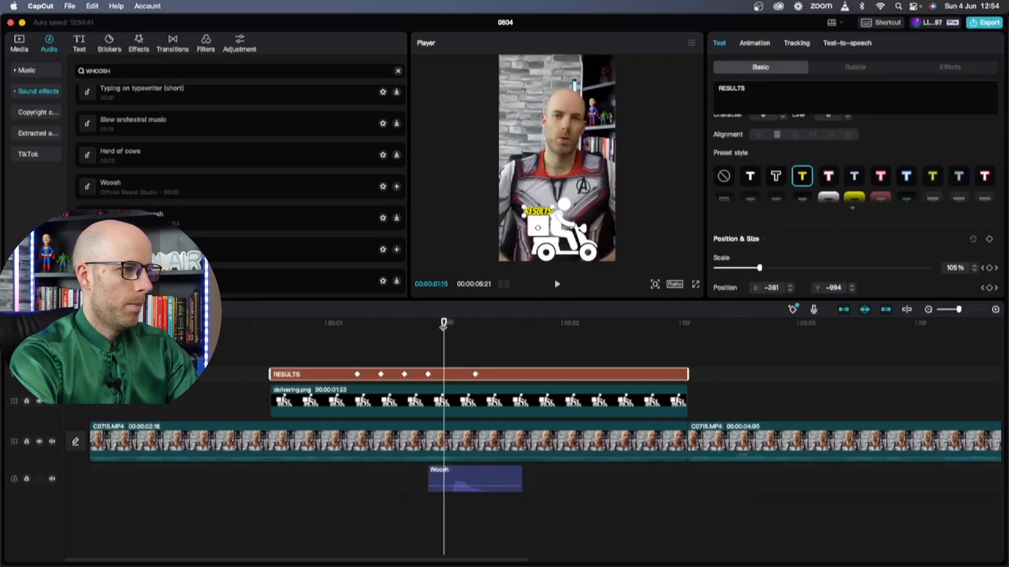
{"action": "left_click_drag", "start_coordinate": [443, 326], "coordinate": [452, 325]}
{"action": "left_click_drag", "start_coordinate": [462, 477], "coordinate": [470, 477]}
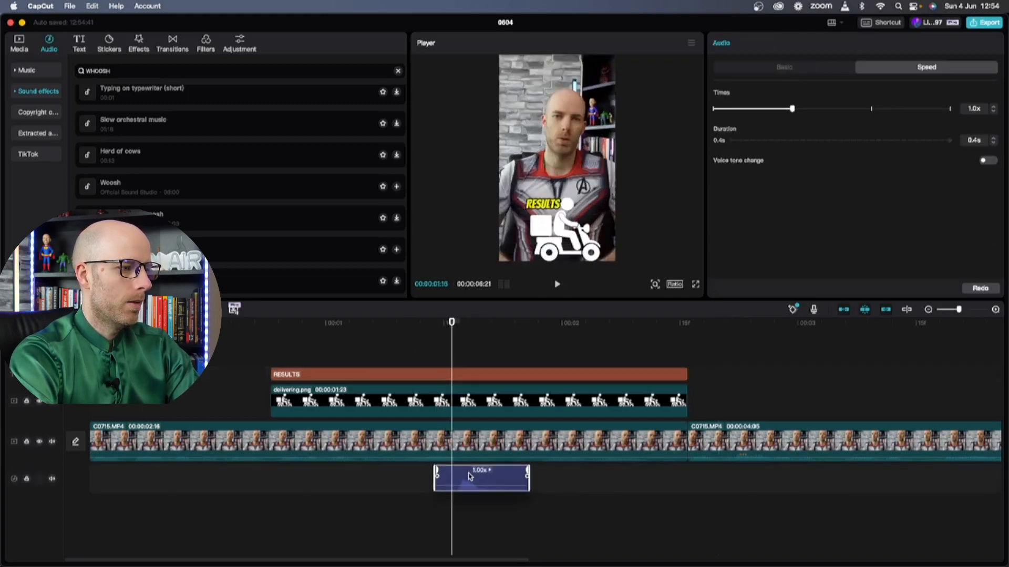
{"action": "left_click", "coordinate": [269, 330]}
{"action": "key", "text": "space"}
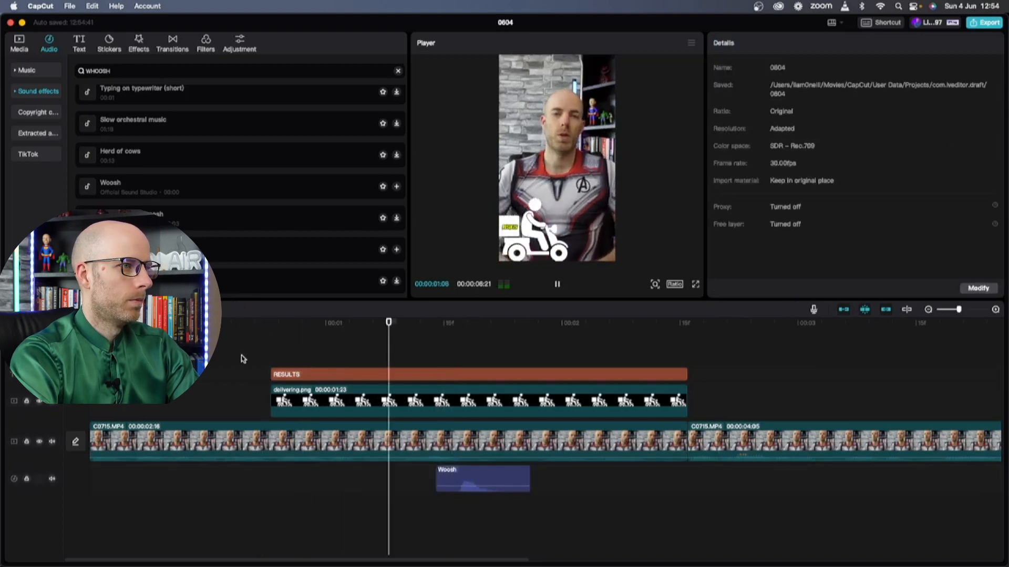
{"action": "key", "text": "space"}
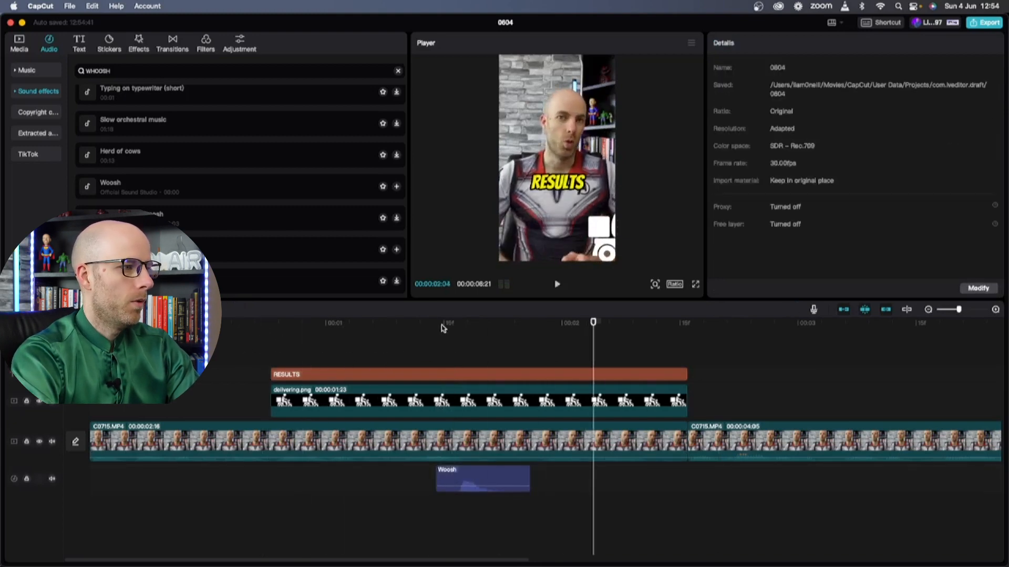
Add Deep woosh on a new audio track, slightly quieter and slowed to 0.6x
{"action": "scroll", "coordinate": [198, 220], "scroll_direction": "down", "scroll_amount": 3}
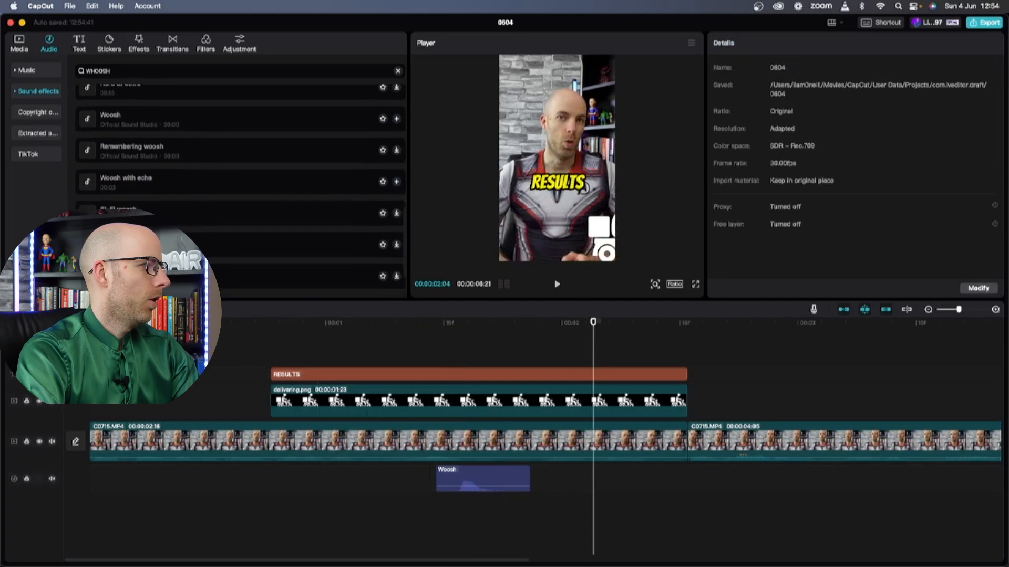
{"action": "scroll", "coordinate": [240, 184], "scroll_direction": "down", "scroll_amount": 3}
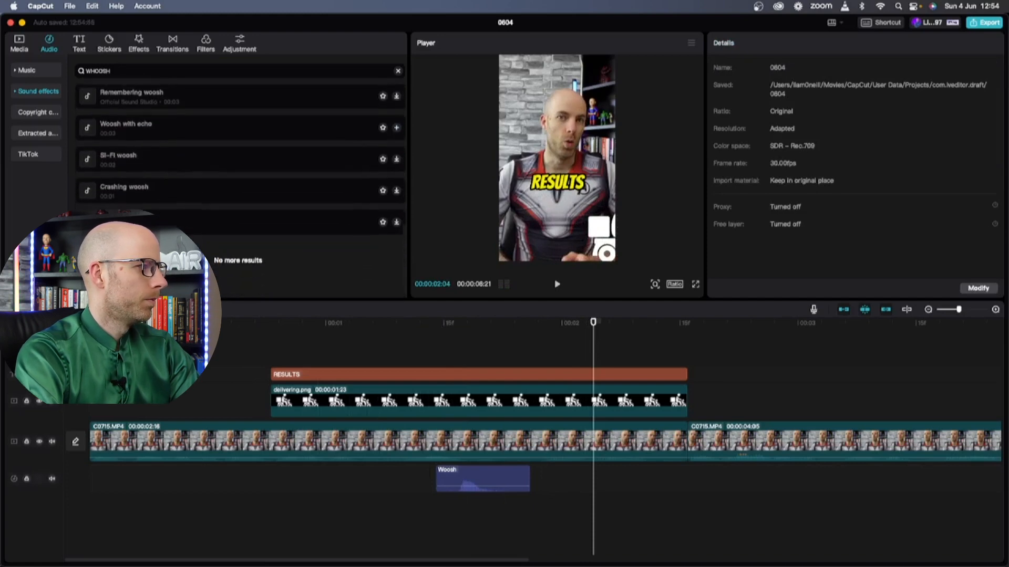
{"action": "left_click", "coordinate": [152, 222]}
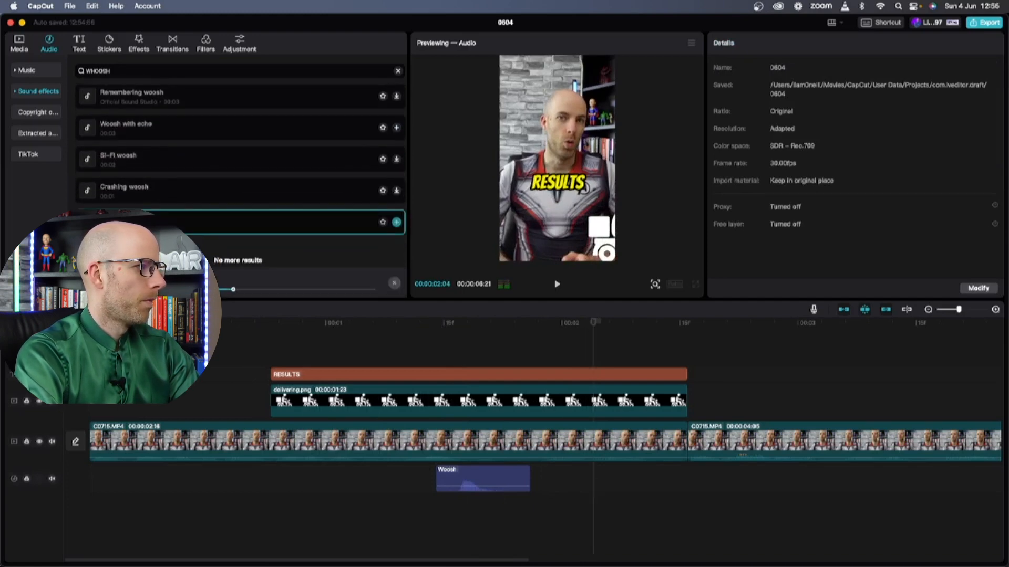
{"action": "left_click_drag", "start_coordinate": [152, 222], "coordinate": [267, 467]}
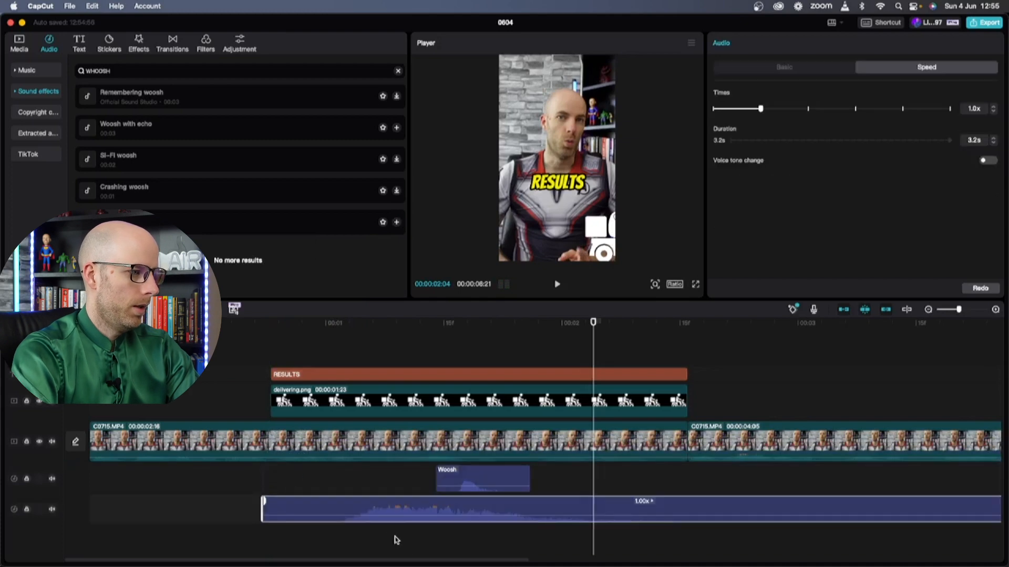
{"action": "left_click_drag", "start_coordinate": [408, 513], "coordinate": [407, 516]}
{"action": "left_click_drag", "start_coordinate": [415, 519], "coordinate": [395, 517]}
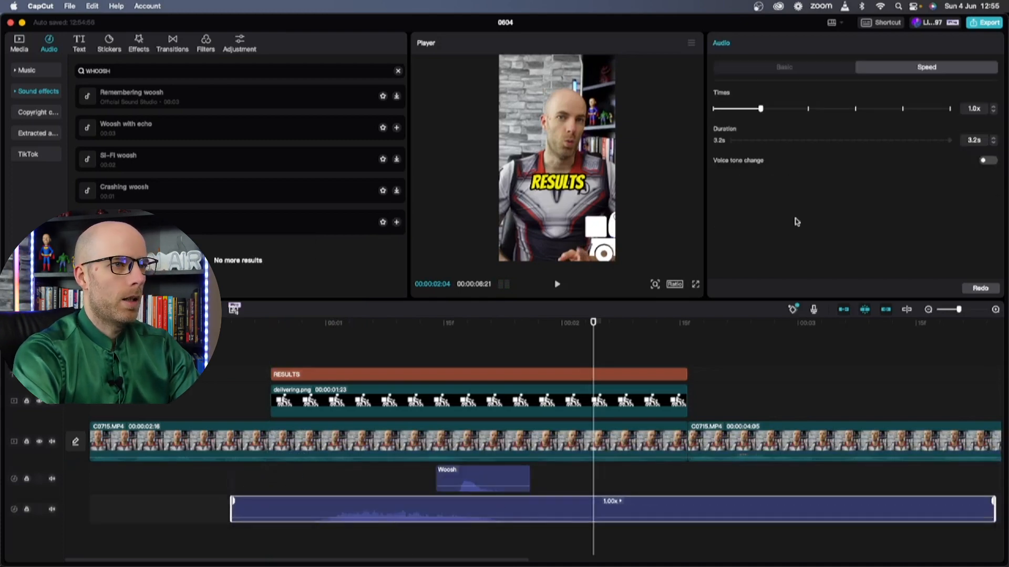
{"action": "left_click_drag", "start_coordinate": [740, 110], "coordinate": [740, 109]}
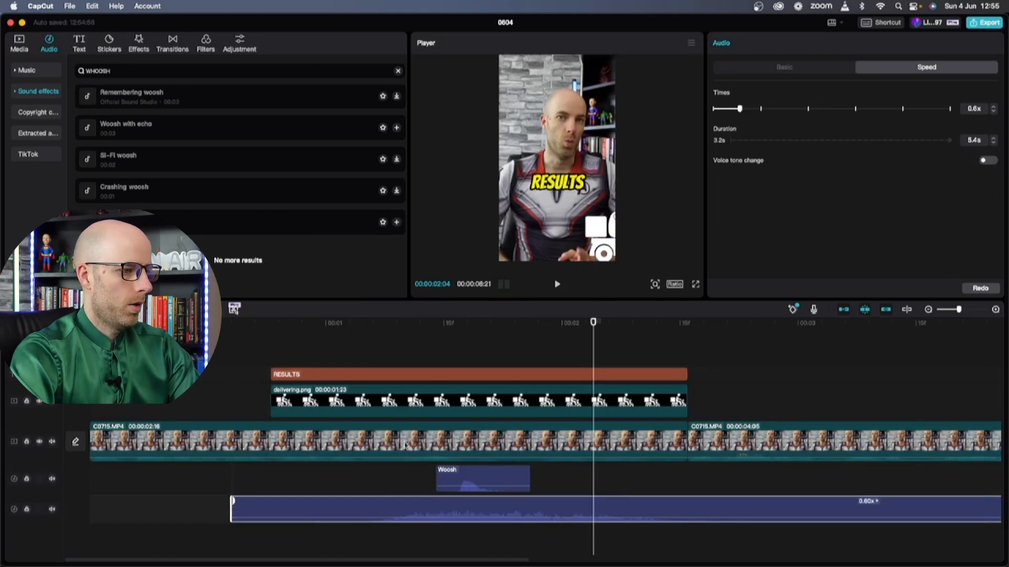
Move Deep woosh earlier and trim its start to begin with the RESULTS caption
{"action": "left_click", "coordinate": [184, 323]}
{"action": "key", "text": "space"}
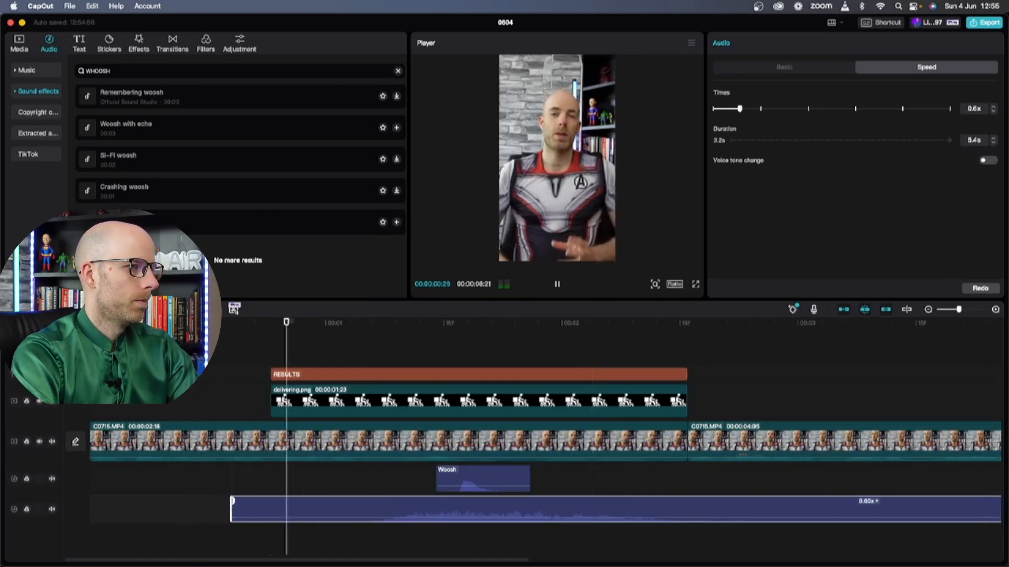
{"action": "key", "text": "space"}
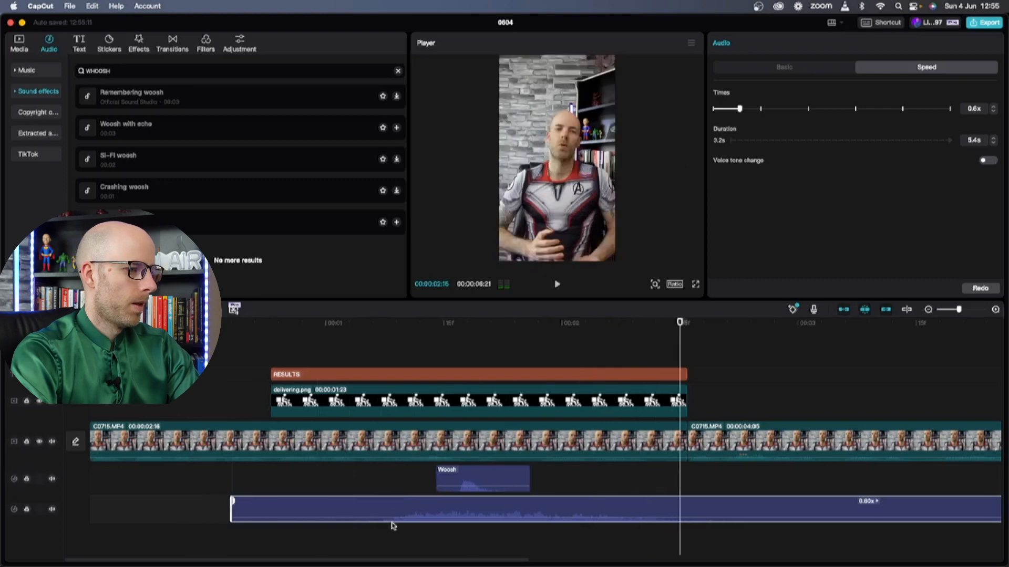
{"action": "left_click_drag", "start_coordinate": [399, 509], "coordinate": [314, 505]}
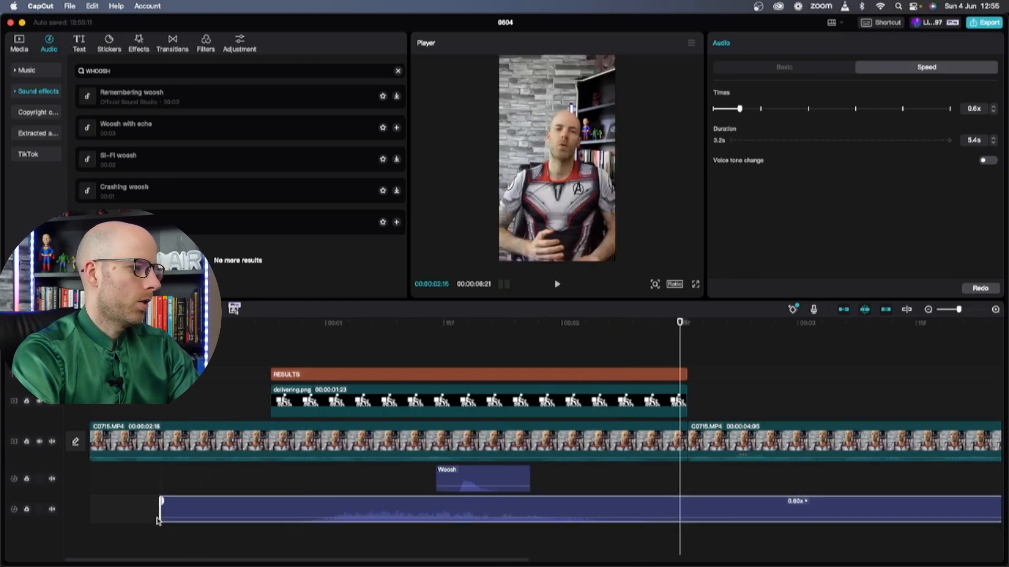
{"action": "left_click_drag", "start_coordinate": [157, 520], "coordinate": [277, 521]}
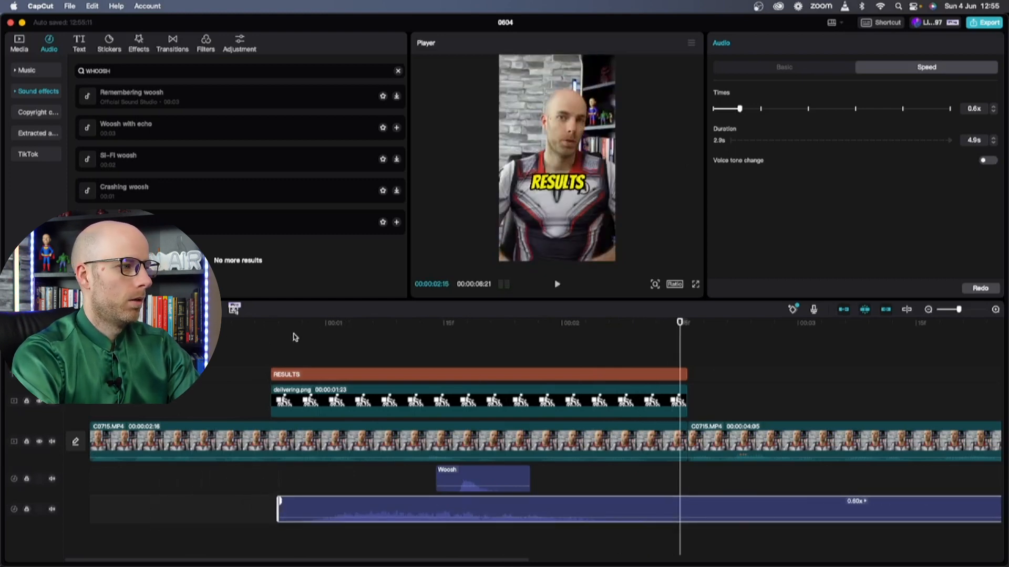
{"action": "left_click", "coordinate": [251, 343]}
{"action": "key", "text": "space"}
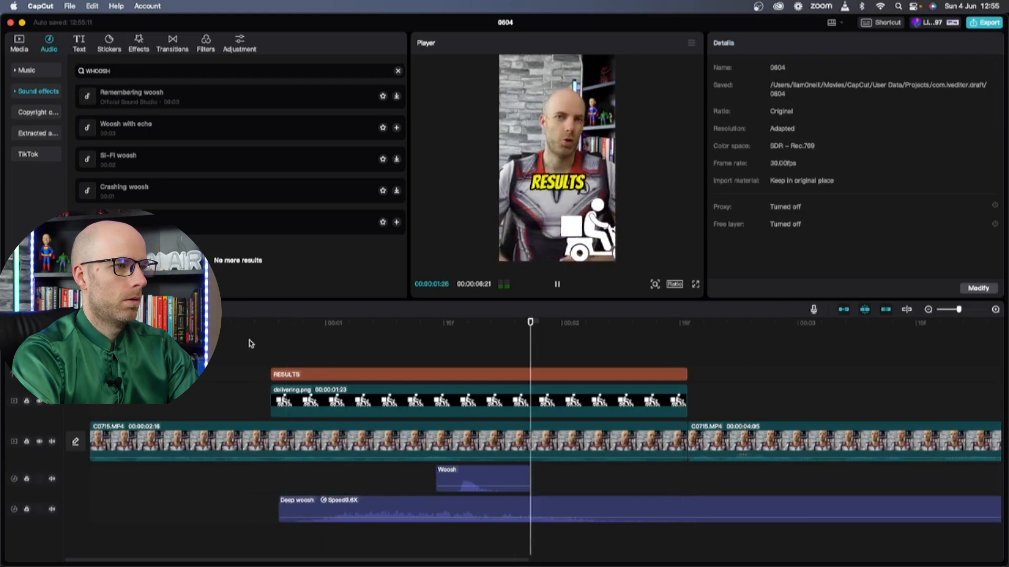
{"action": "key", "text": "space"}
Cut Deep woosh at the RESULTS caption's end and delete the leftover part
{"action": "left_click_drag", "start_coordinate": [630, 321], "coordinate": [687, 321]}
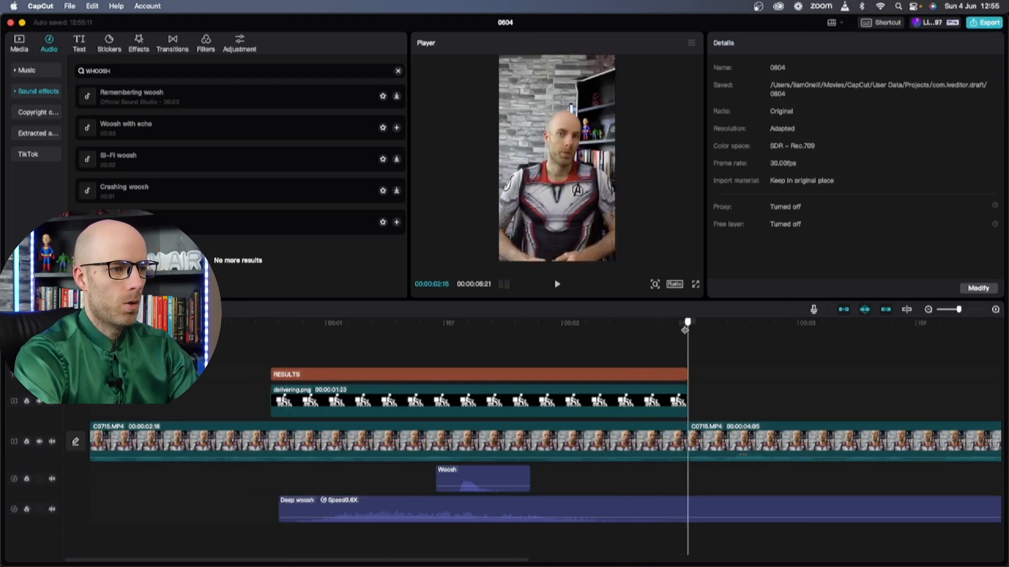
{"action": "left_click", "coordinate": [712, 518]}
{"action": "key", "text": "ctrl+b"}
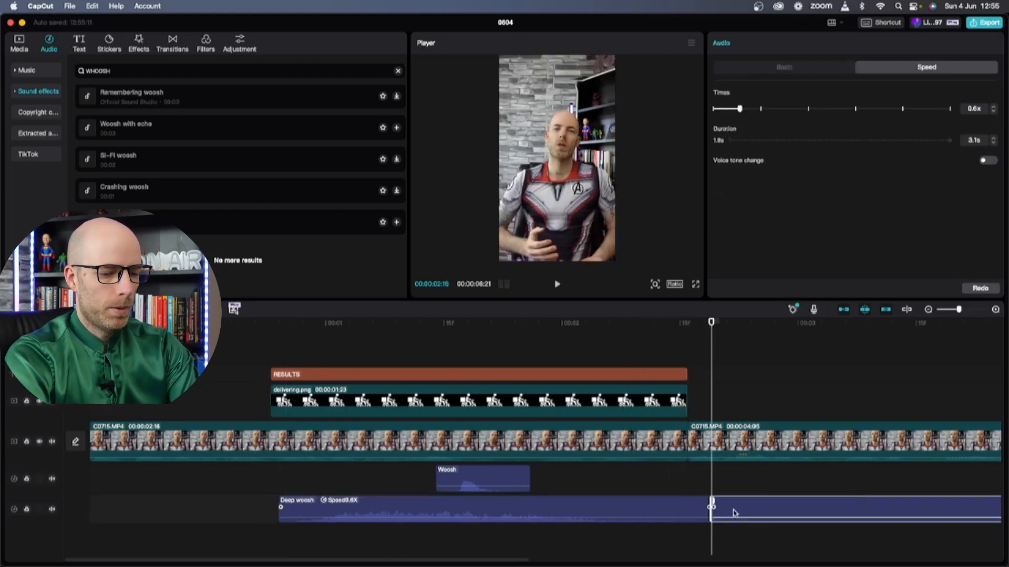
{"action": "key", "text": "Delete"}
{"action": "scroll", "coordinate": [725, 515], "scroll_direction": "right", "scroll_amount": 5}
{"action": "scroll", "coordinate": [719, 517], "scroll_direction": "right", "scroll_amount": 2}
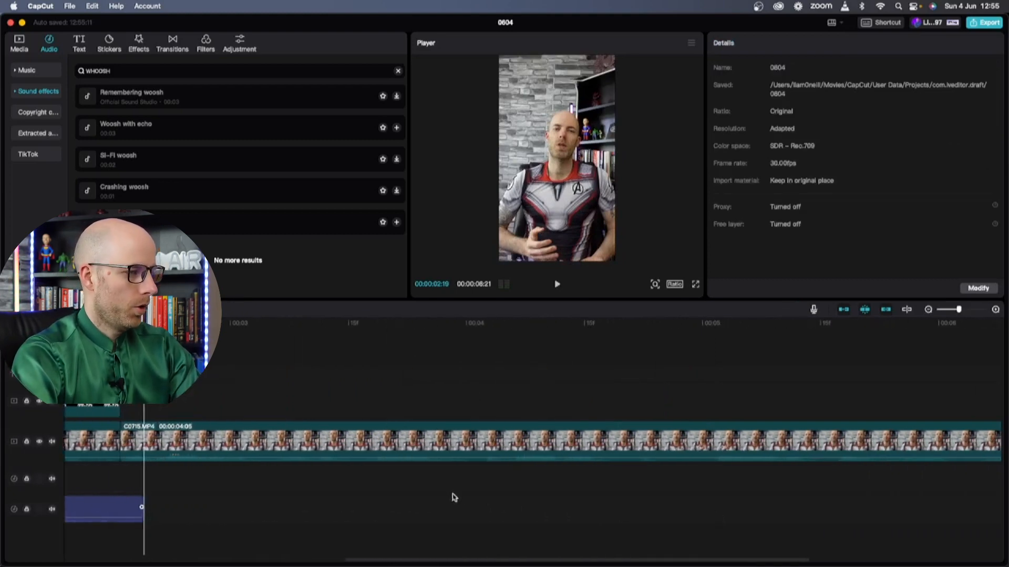
Place DEADLIFT.png on a new track above the video starting at 4 seconds
{"action": "left_click", "coordinate": [16, 43]}
{"action": "key", "text": "space"}
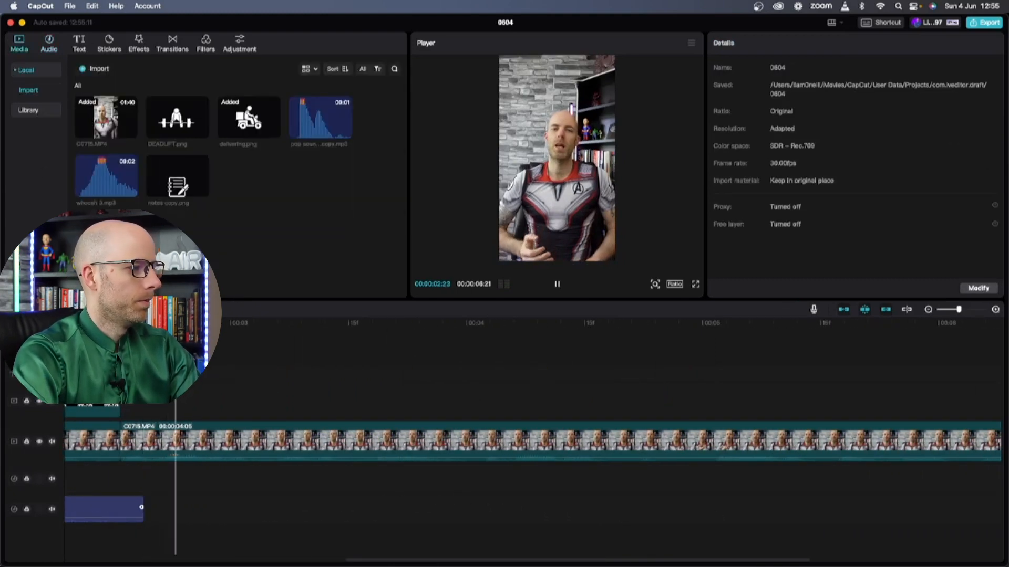
{"action": "key", "text": "space"}
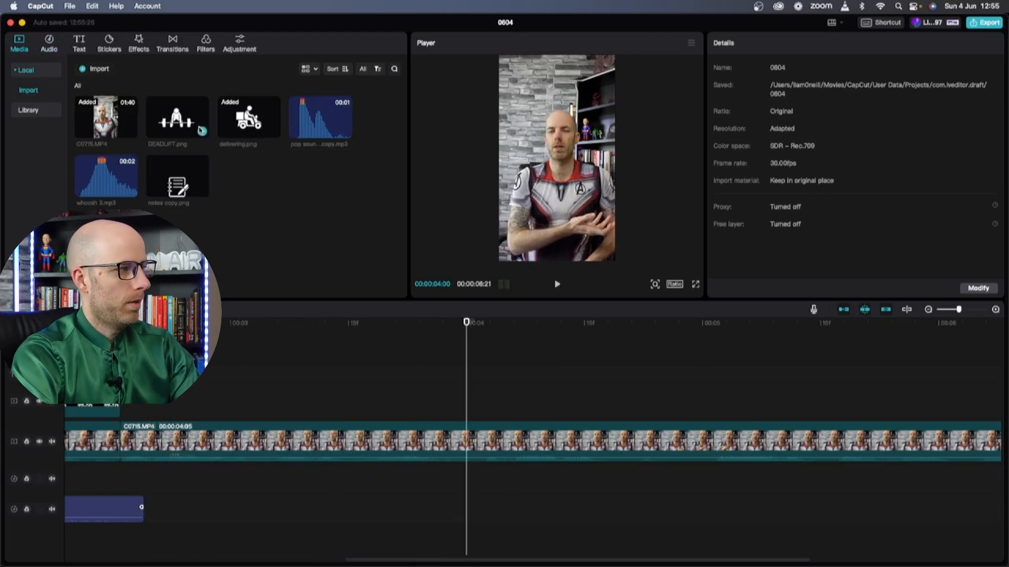
{"action": "left_click_drag", "start_coordinate": [181, 119], "coordinate": [467, 402]}
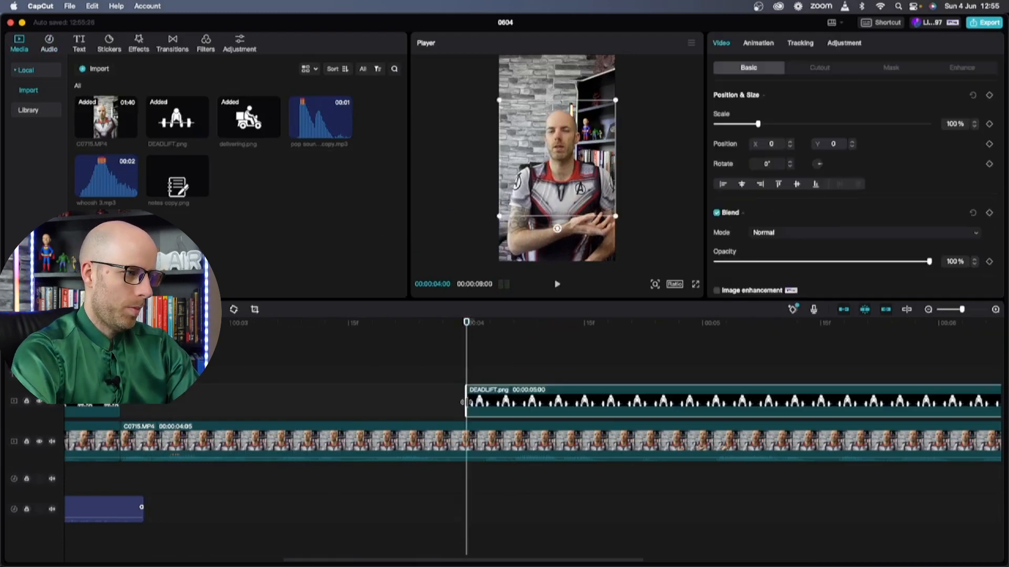
Scale the DEADLIFT icon to 42% over the hands and review it from its start
{"action": "left_click_drag", "start_coordinate": [611, 104], "coordinate": [596, 212]}
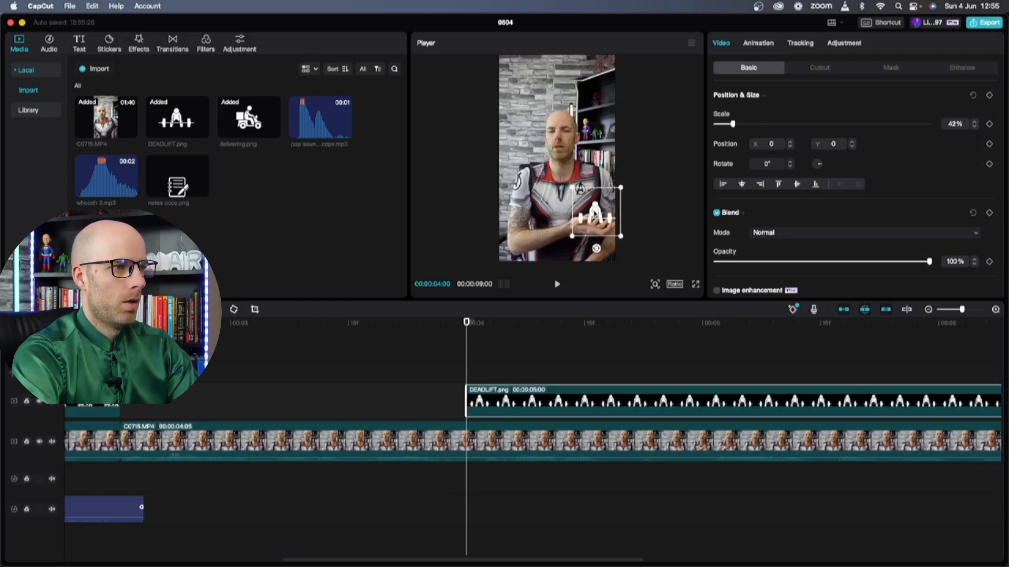
{"action": "left_click", "coordinate": [419, 337]}
{"action": "key", "text": "space"}
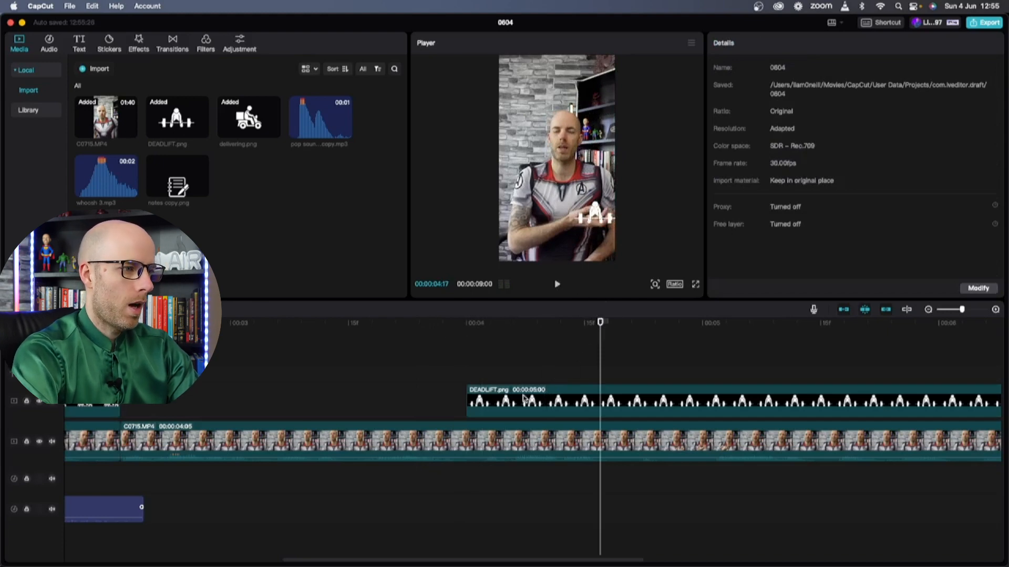
{"action": "left_click", "coordinate": [471, 338]}
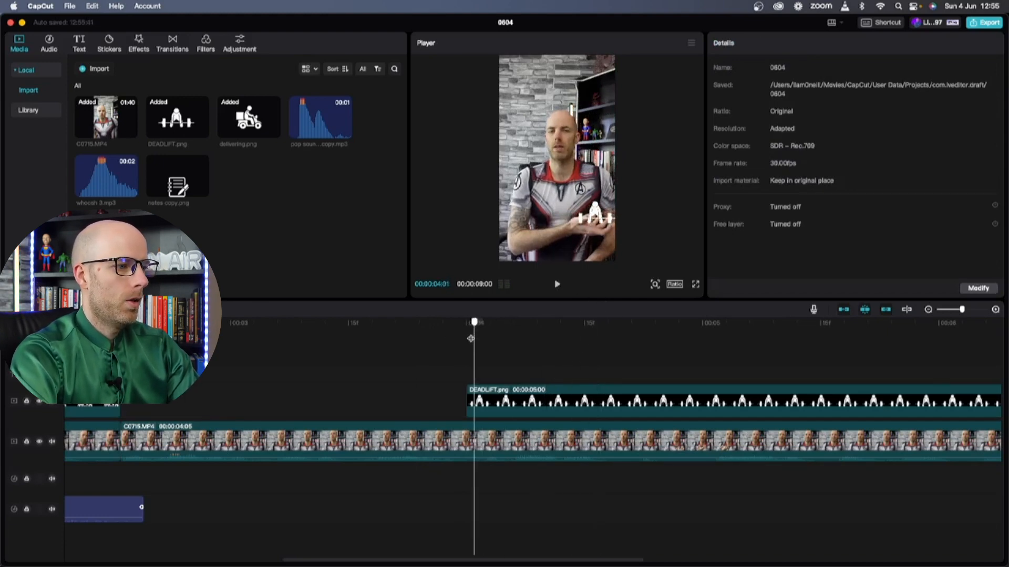
Add a starting position keyframe to the DEADLIFT icon, then shift it up-left at 04:20 and 05:18
{"action": "left_click", "coordinate": [510, 399]}
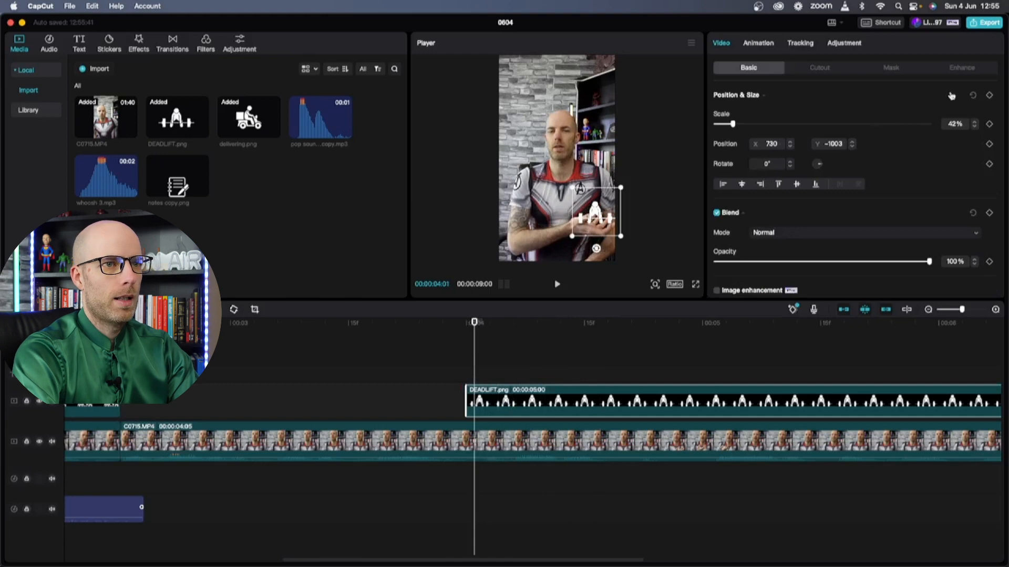
{"action": "left_click", "coordinate": [990, 95]}
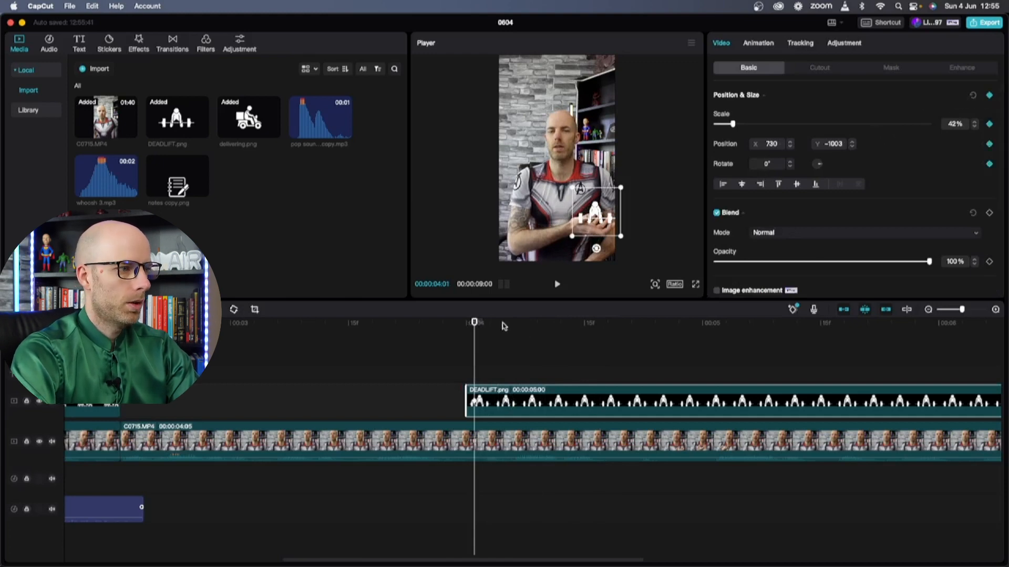
{"action": "left_click_drag", "start_coordinate": [474, 325], "coordinate": [624, 319]}
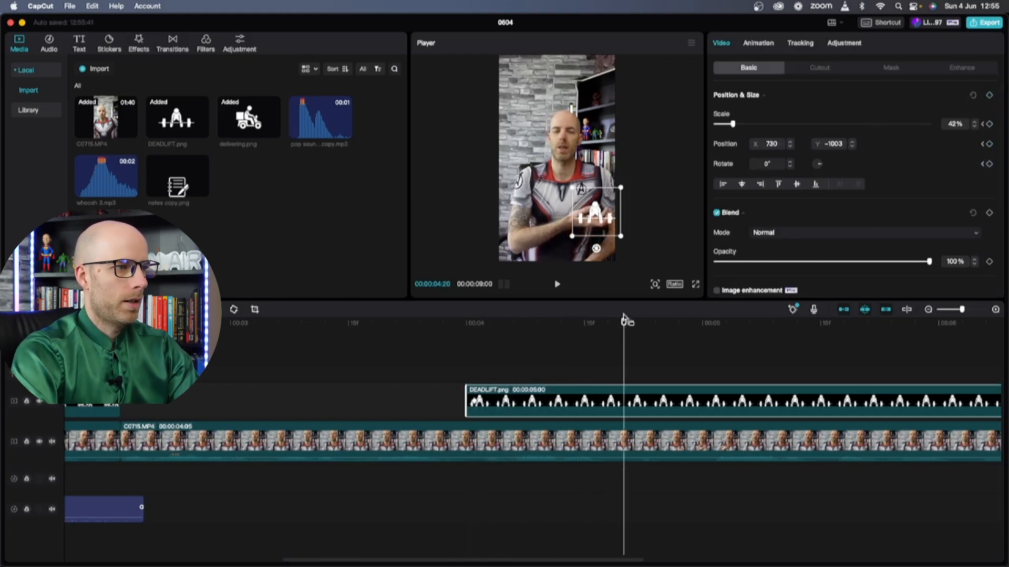
{"action": "left_click_drag", "start_coordinate": [589, 203], "coordinate": [586, 198]}
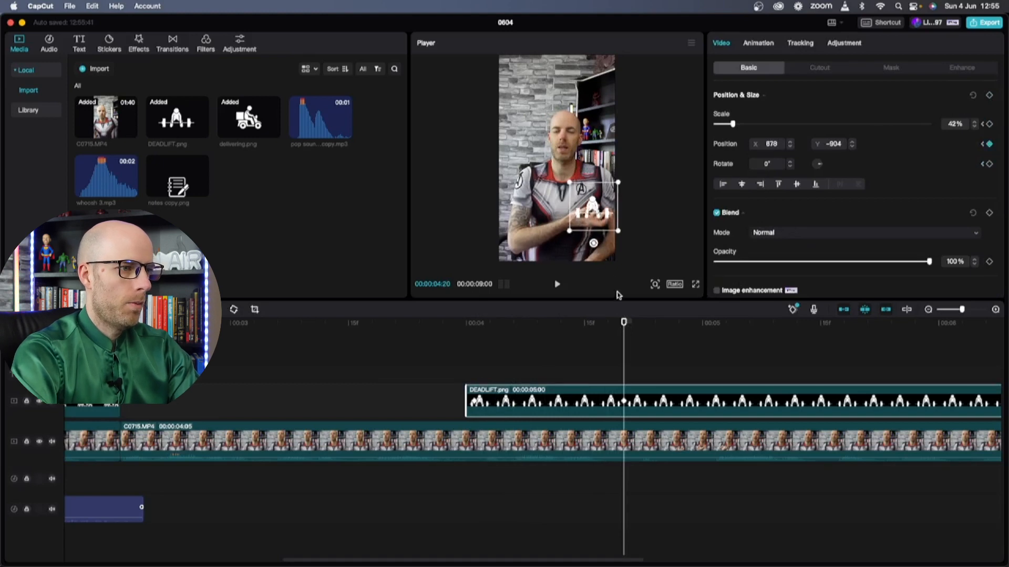
{"action": "left_click_drag", "start_coordinate": [623, 322], "coordinate": [796, 322]}
{"action": "scroll", "coordinate": [666, 335], "scroll_direction": "right", "scroll_amount": 5}
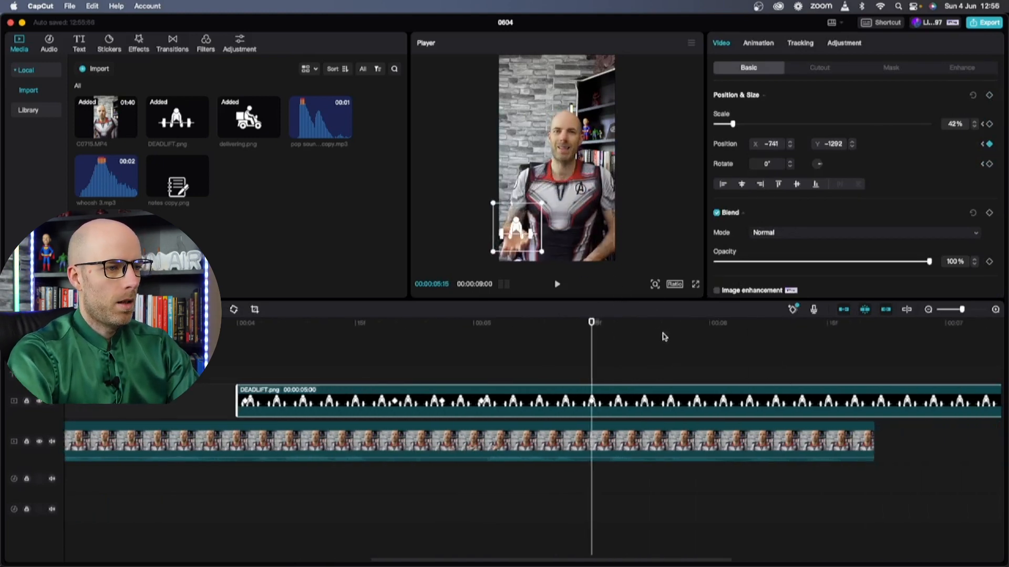
{"action": "left_click_drag", "start_coordinate": [507, 323], "coordinate": [530, 322]}
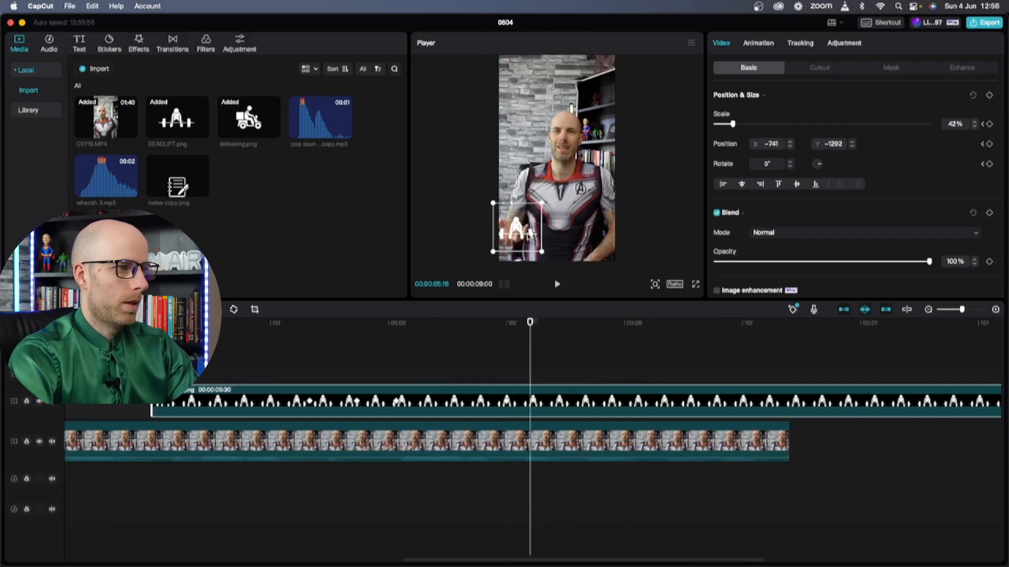
{"action": "left_click_drag", "start_coordinate": [516, 227], "coordinate": [511, 224]}
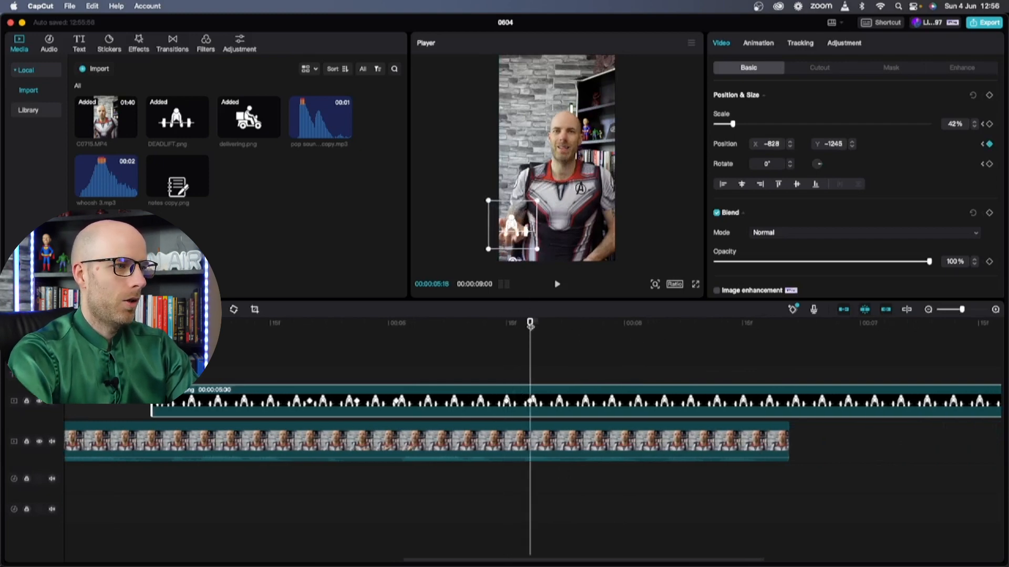
Reposition the icon at 05:23, 05:28, 06:08 and 06:17, drifting it toward the bottom-left edge
{"action": "left_click_drag", "start_coordinate": [530, 322], "coordinate": [569, 323]}
{"action": "left_click_drag", "start_coordinate": [508, 229], "coordinate": [515, 249]}
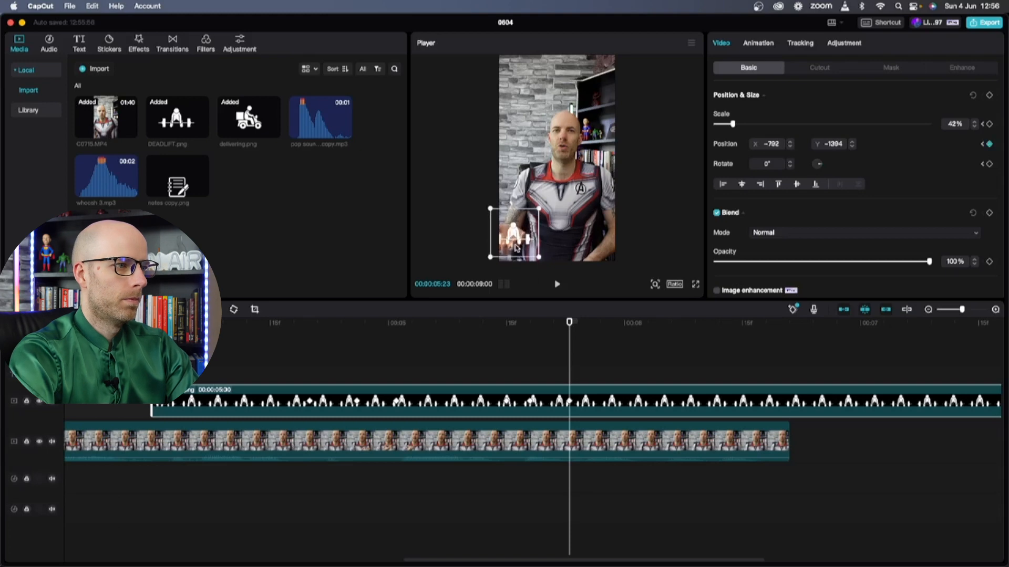
{"action": "left_click_drag", "start_coordinate": [569, 322], "coordinate": [609, 322]}
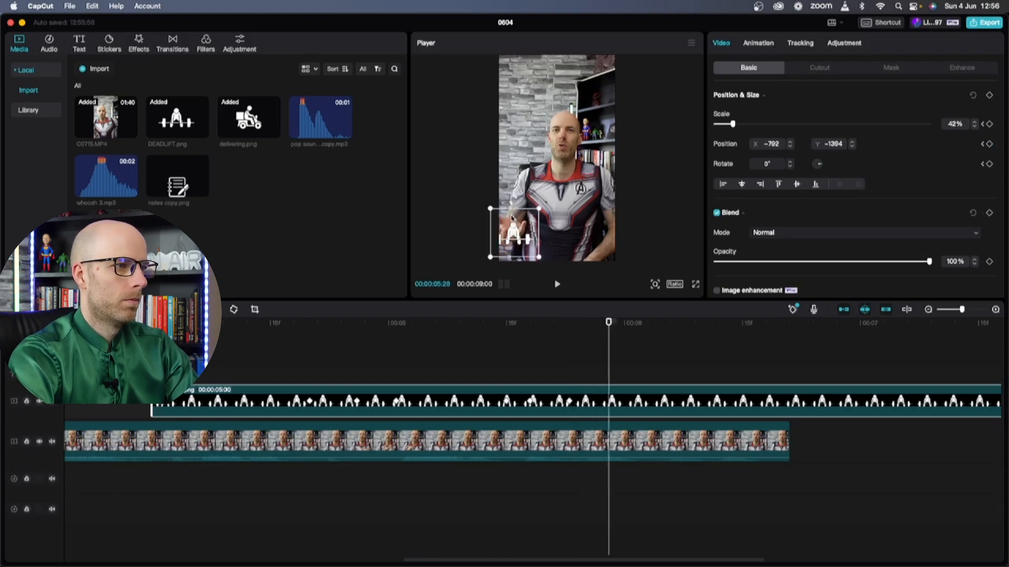
{"action": "left_click_drag", "start_coordinate": [512, 218], "coordinate": [508, 203]}
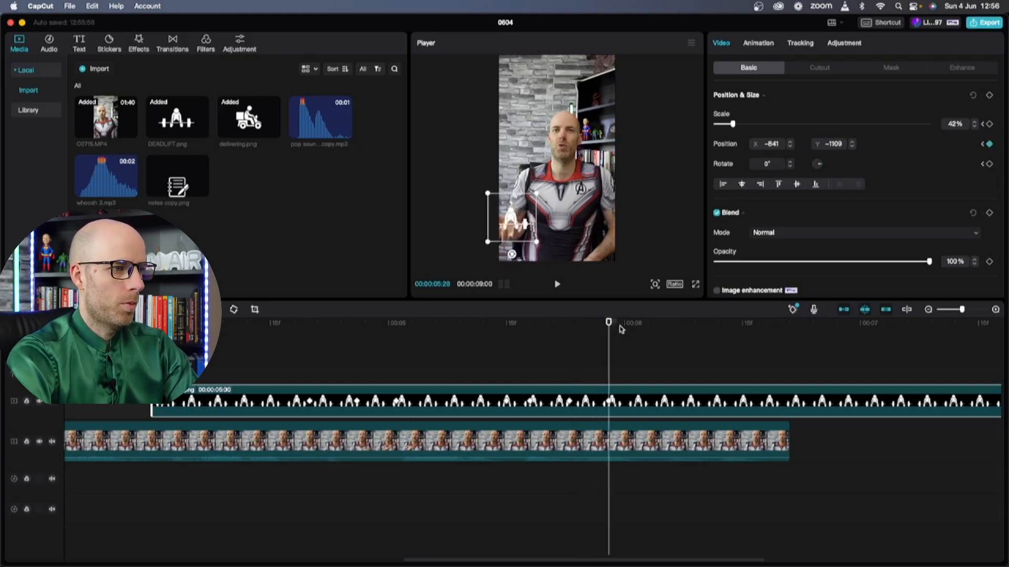
{"action": "left_click_drag", "start_coordinate": [609, 323], "coordinate": [671, 323]}
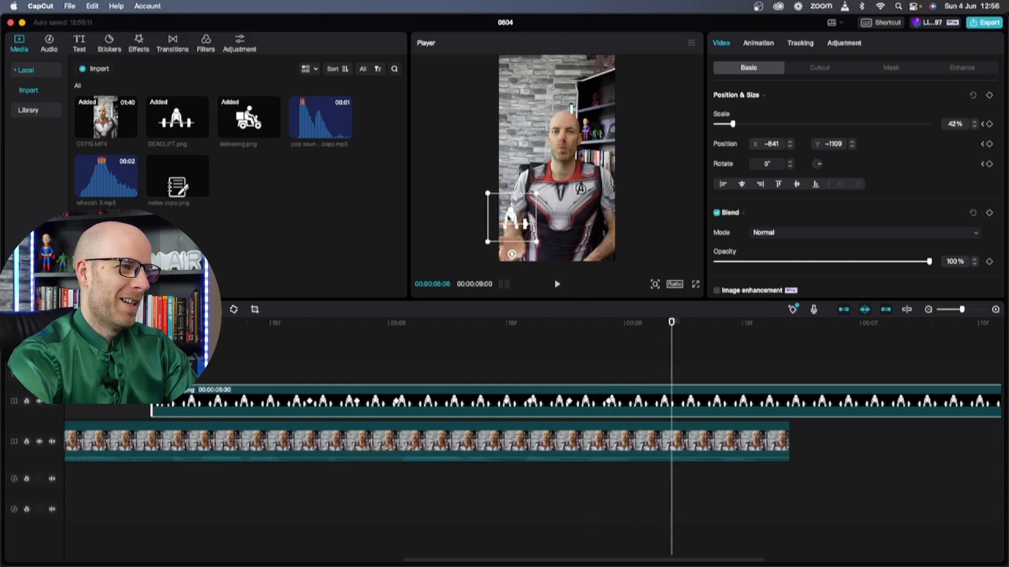
{"action": "left_click_drag", "start_coordinate": [512, 219], "coordinate": [512, 243]}
{"action": "left_click_drag", "start_coordinate": [678, 322], "coordinate": [726, 322]}
{"action": "left_click", "coordinate": [758, 322]}
{"action": "left_click_drag", "start_coordinate": [517, 243], "coordinate": [514, 243]}
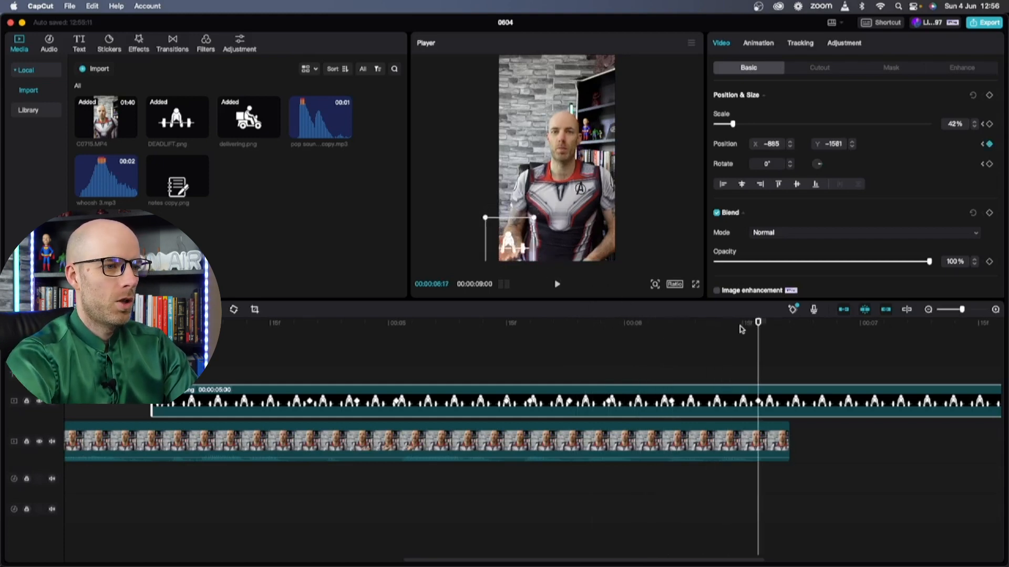
Split the icon clip where the video ends, delete the remainder, and play the animation
{"action": "left_click_drag", "start_coordinate": [758, 322], "coordinate": [789, 326]}
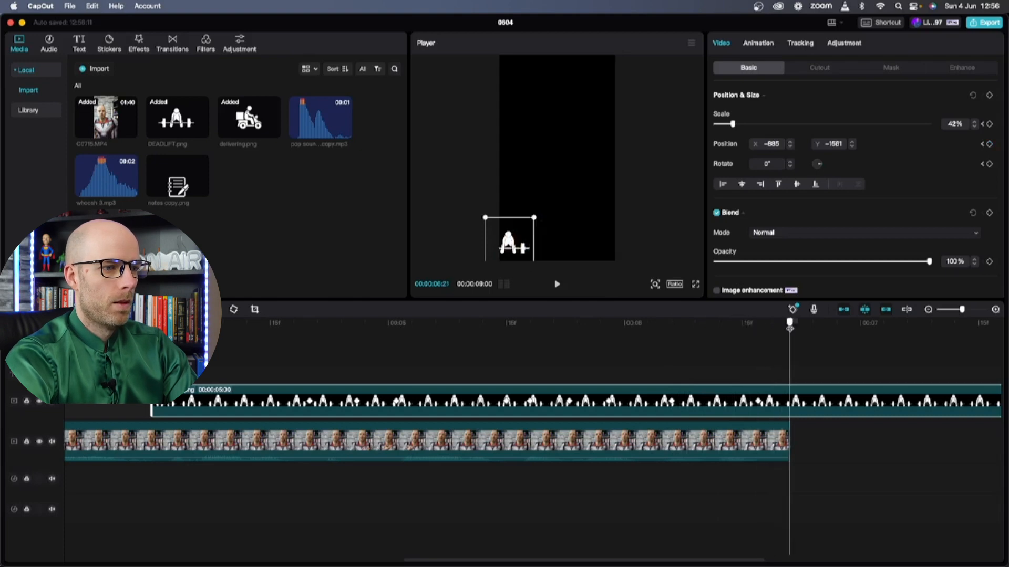
{"action": "key", "text": "super+b"}
{"action": "key", "text": "Delete"}
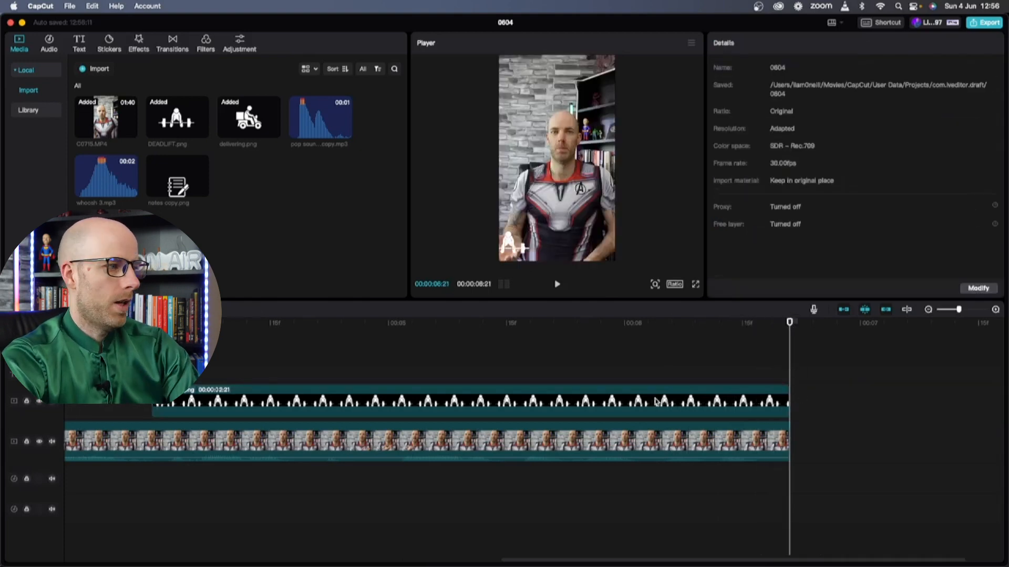
{"action": "key", "text": "space"}
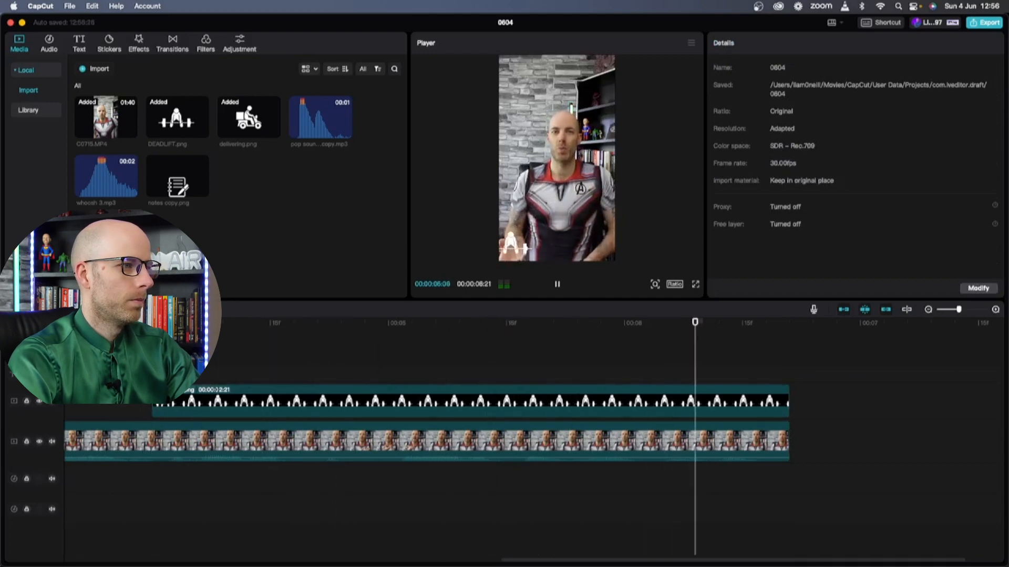
{"action": "key", "text": "space"}
Put the pop sound on the audio track at 04:00, where the deadlift icon appears
{"action": "left_click", "coordinate": [160, 323]}
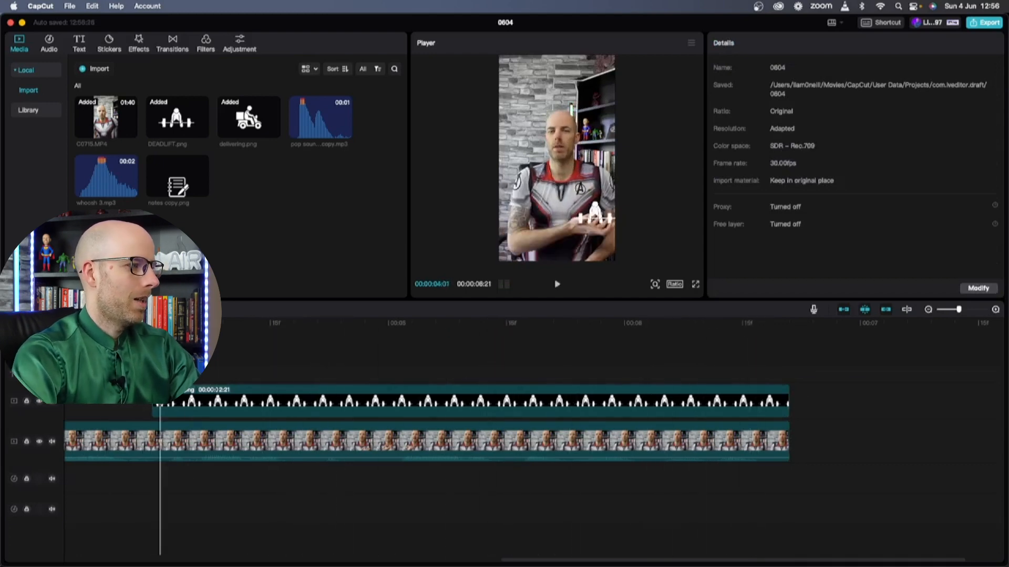
{"action": "key", "text": "Left"}
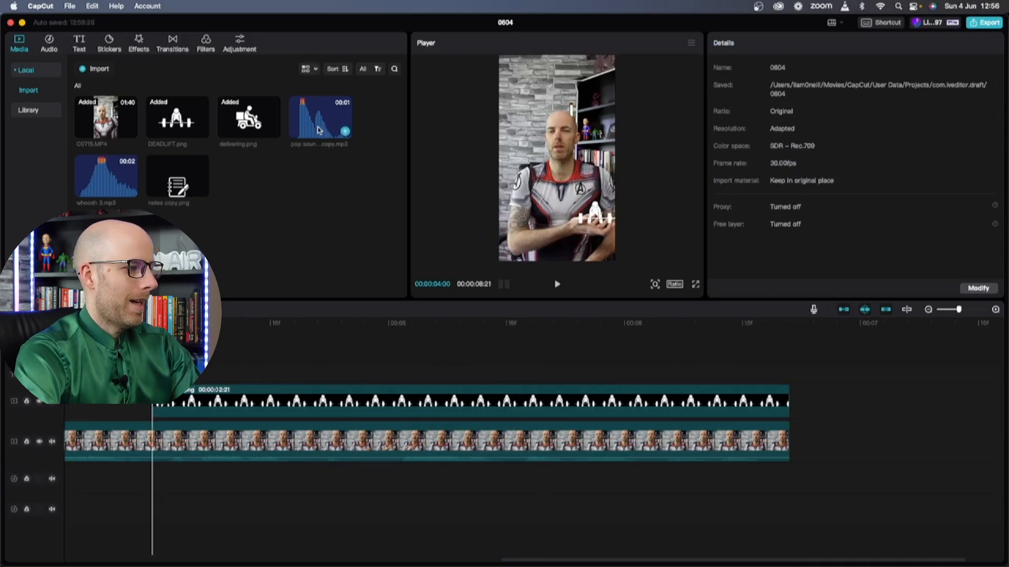
{"action": "left_click_drag", "start_coordinate": [318, 131], "coordinate": [154, 482]}
{"action": "left_click", "coordinate": [113, 347]}
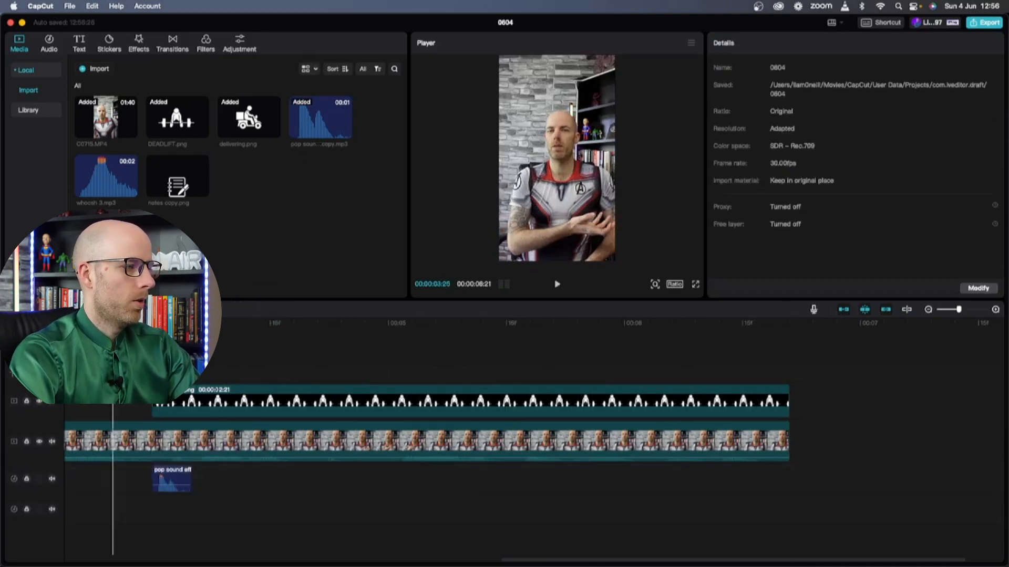
{"action": "key", "text": "space"}
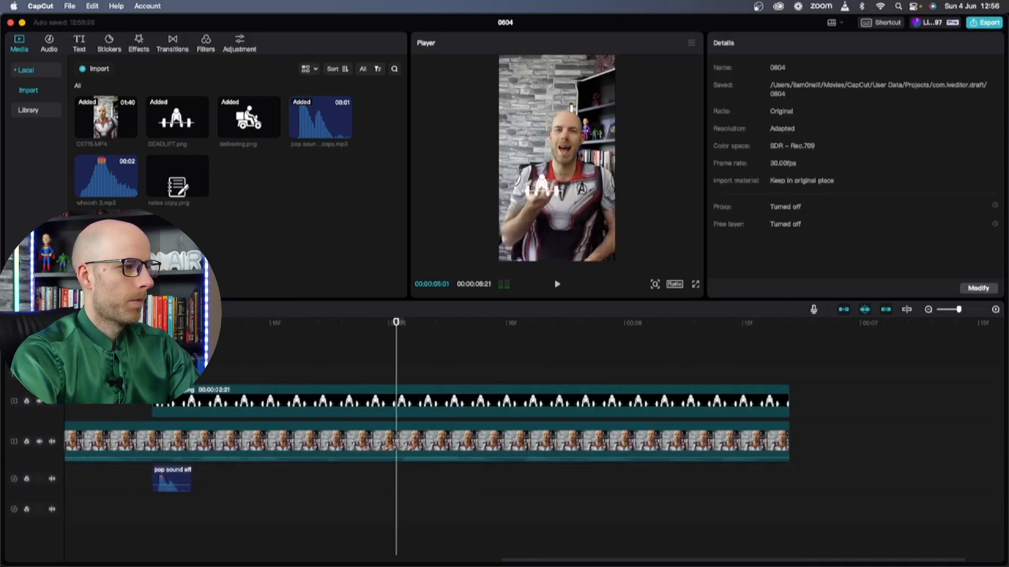
Add whoosh 3 after the pop, trimmed to 1.0s at 0.5x speed, butted against it
{"action": "left_click_drag", "start_coordinate": [124, 203], "coordinate": [239, 482]}
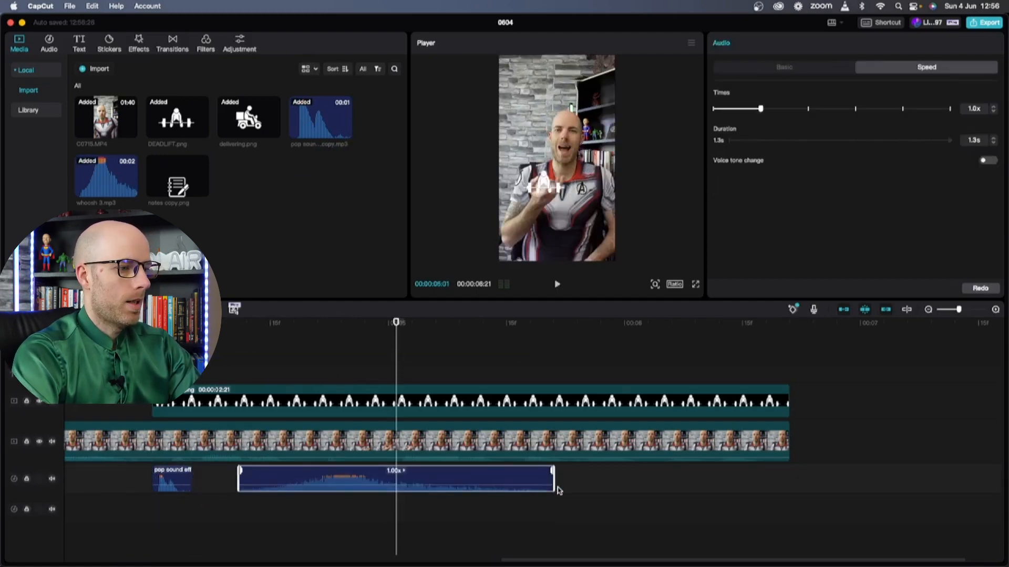
{"action": "left_click_drag", "start_coordinate": [554, 486], "coordinate": [482, 486]}
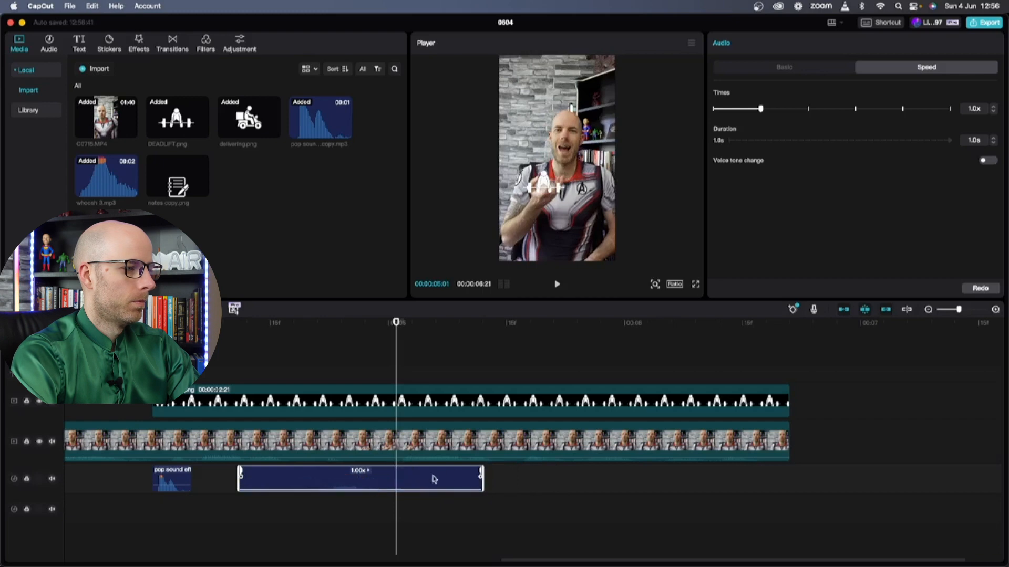
{"action": "left_click", "coordinate": [734, 109]}
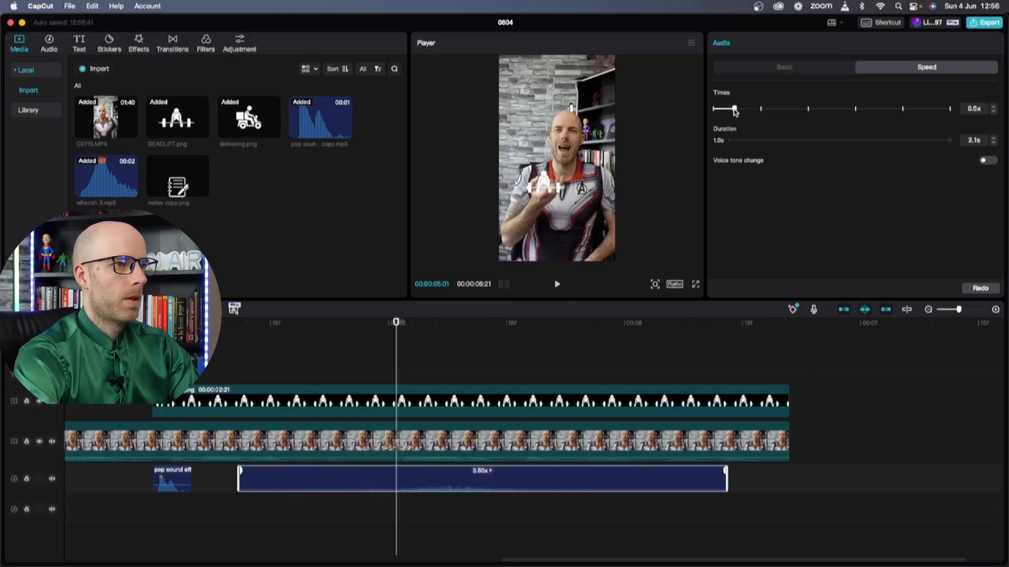
{"action": "left_click_drag", "start_coordinate": [452, 488], "coordinate": [406, 488]}
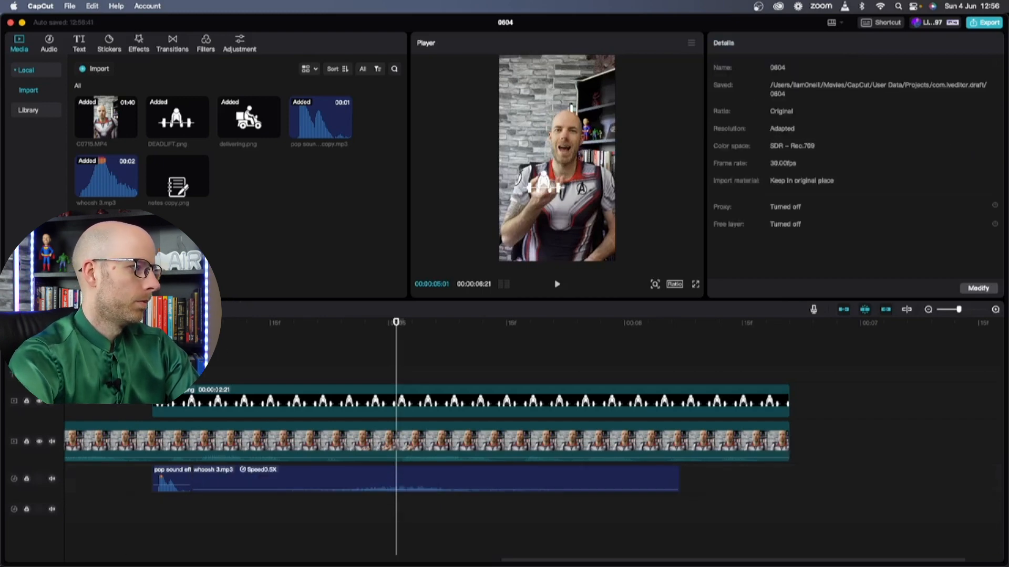
{"action": "key", "text": "space"}
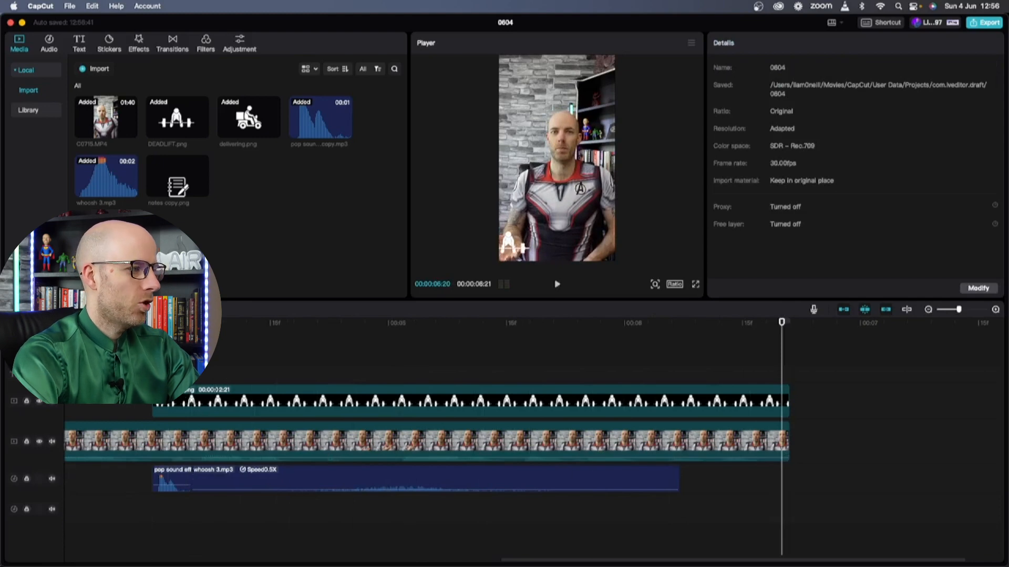
{"action": "left_click", "coordinate": [121, 323]}
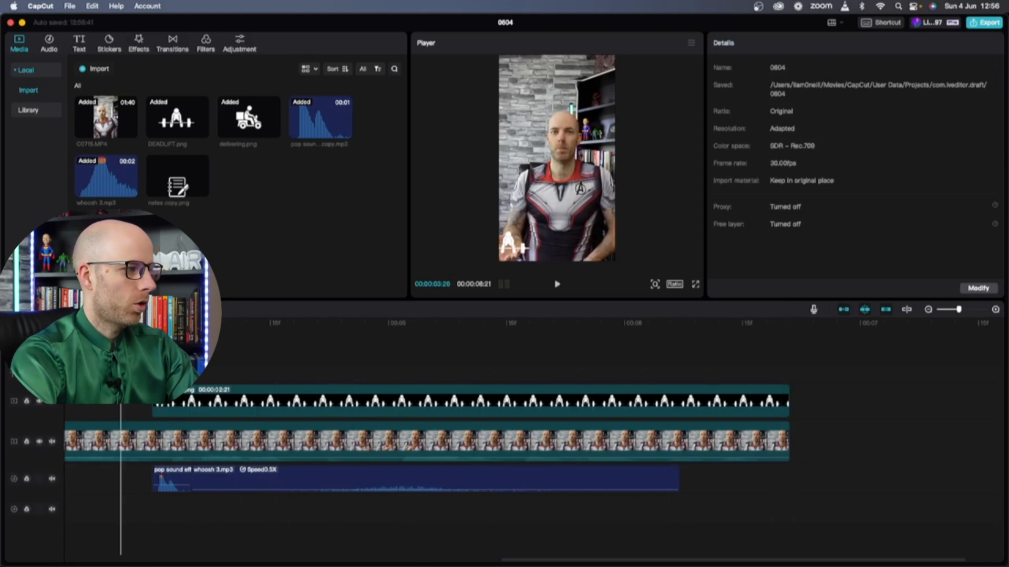
{"action": "key", "text": "space"}
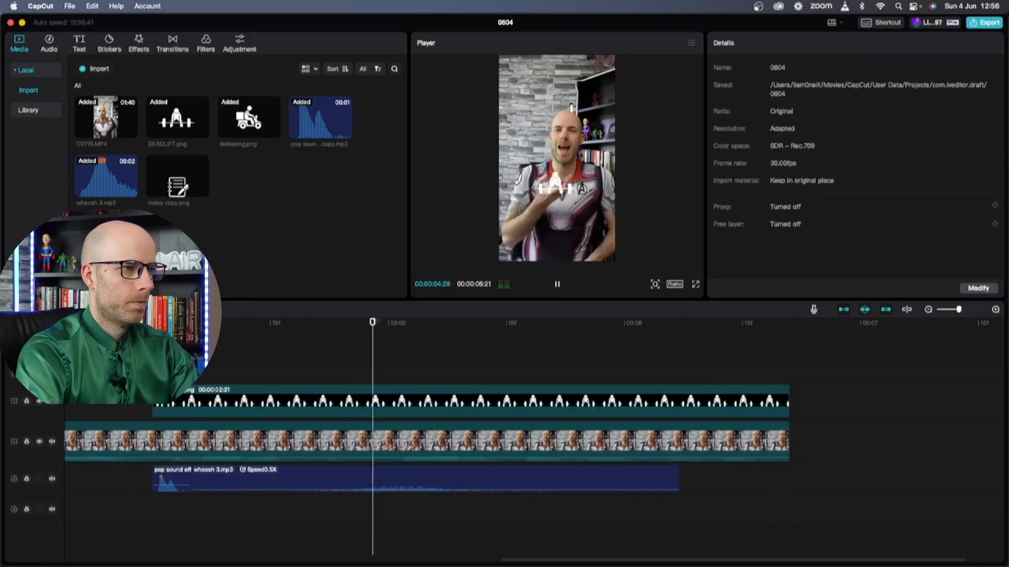